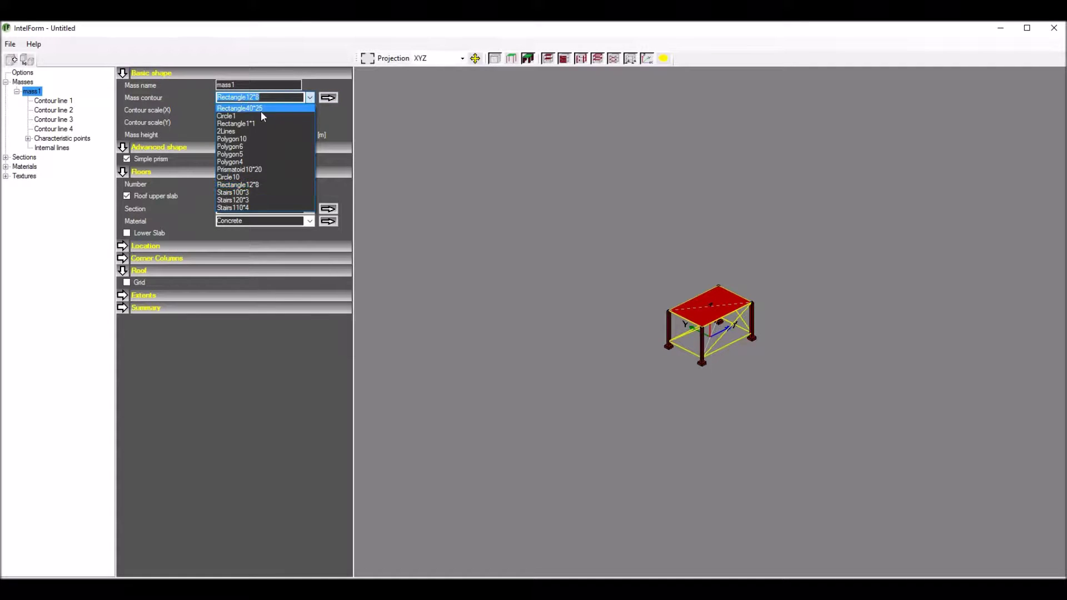
# Switch mass1's contour from Polygon10 to Polygon4 and open the Polygon4 section definition
pyautogui.click(244, 138)
pyautogui.click(597, 315)
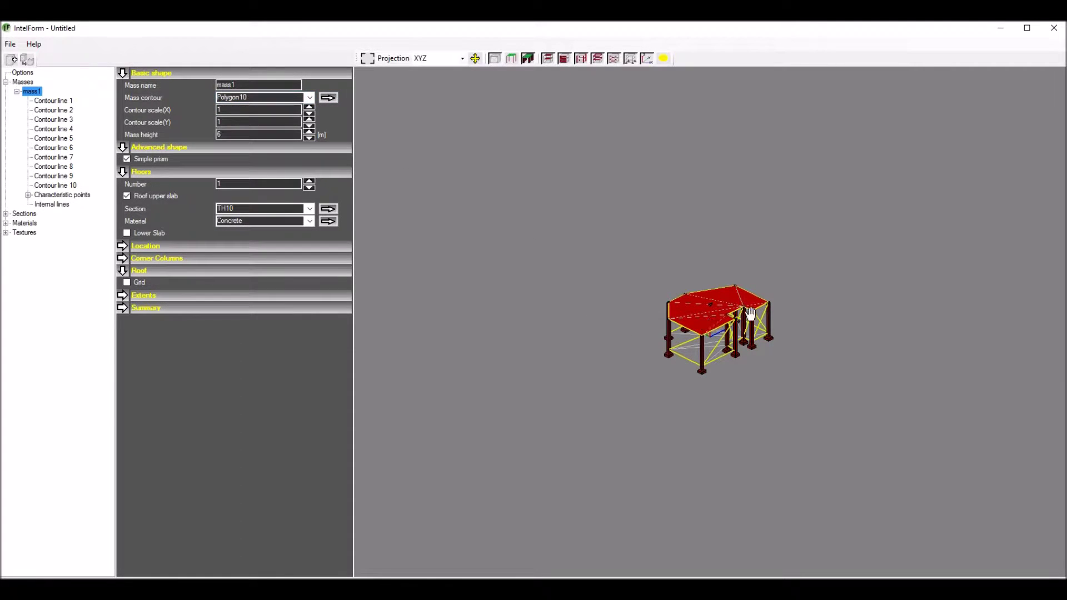
pyautogui.click(309, 97)
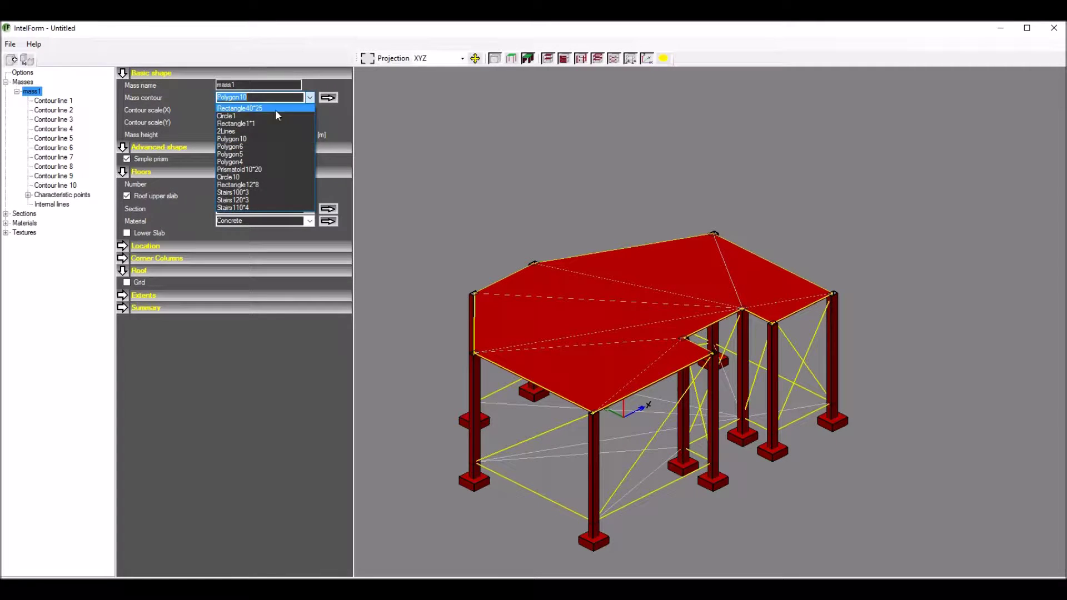
pyautogui.click(242, 162)
pyautogui.click(328, 98)
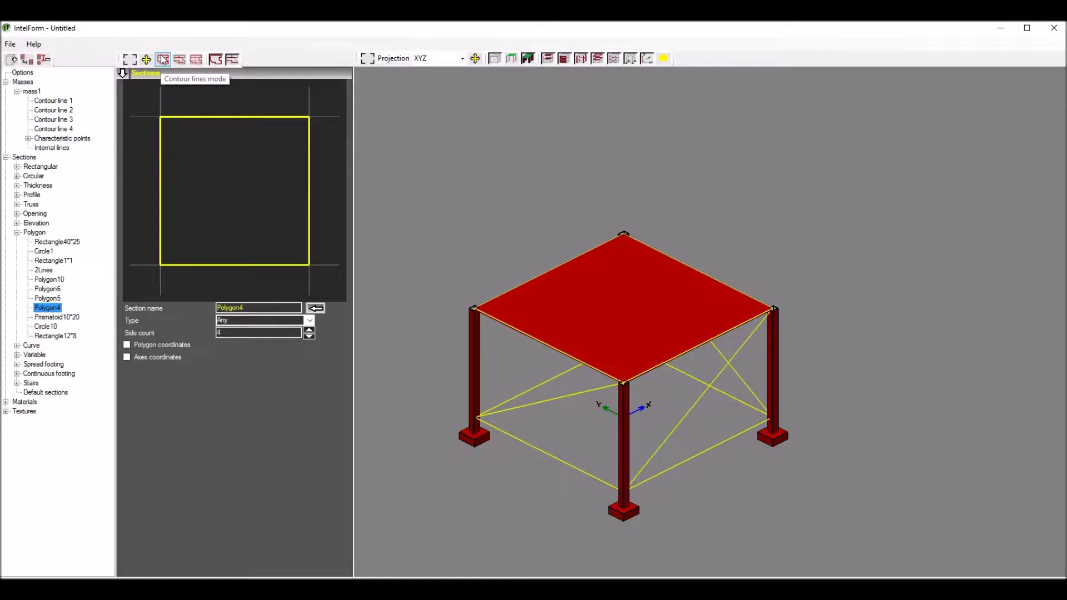
# In axis editing mode, drag the section's axes to reshape the rectangle
pyautogui.click(200, 60)
pyautogui.moveTo(133, 114); pyautogui.dragTo(130, 153)
pyautogui.moveTo(309, 132); pyautogui.dragTo(285, 133)
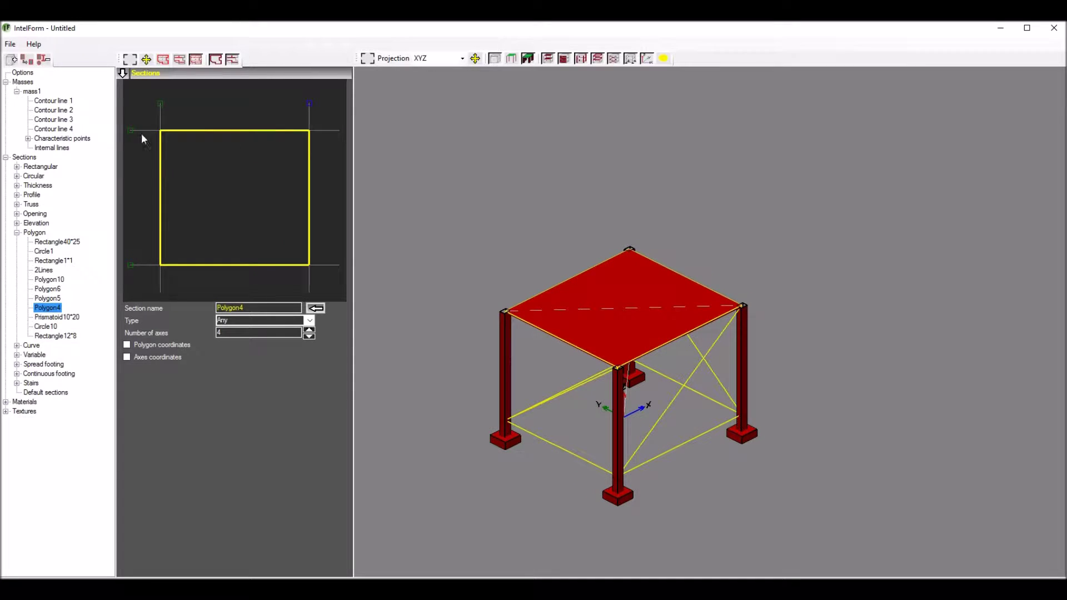
pyautogui.moveTo(132, 122); pyautogui.dragTo(131, 135)
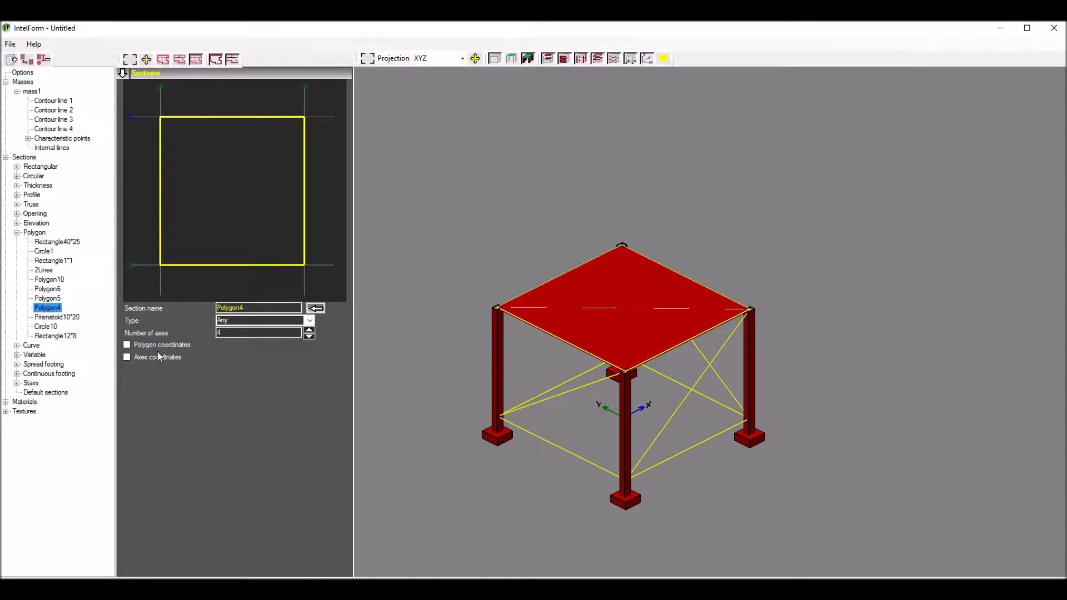
# Enter 12 as the Y2 axis coordinate, fit the preview, and return to vertex editing
pyautogui.click(130, 356)
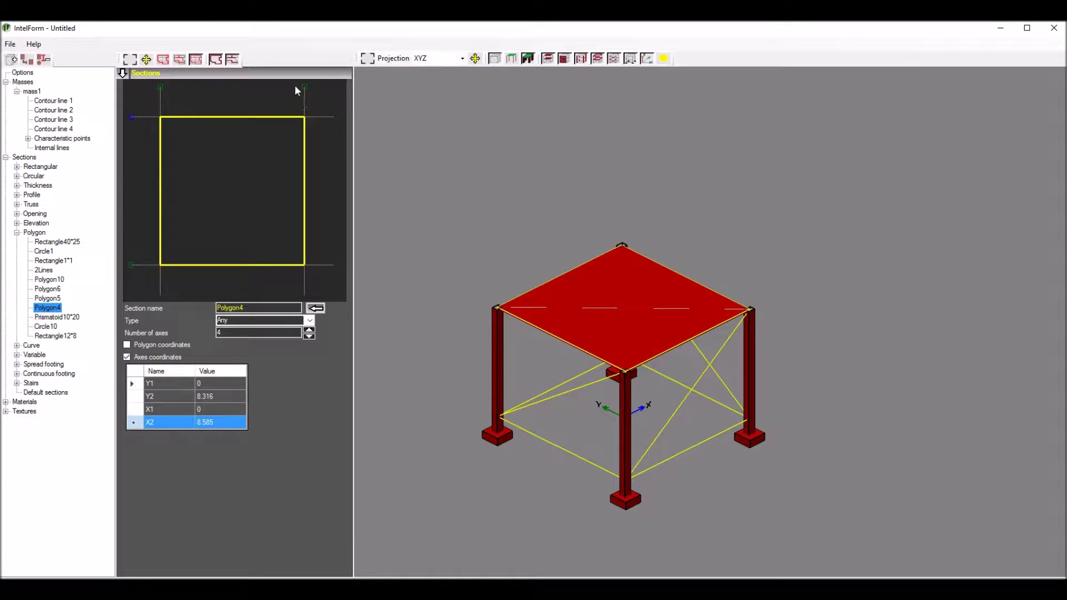
pyautogui.click(304, 87)
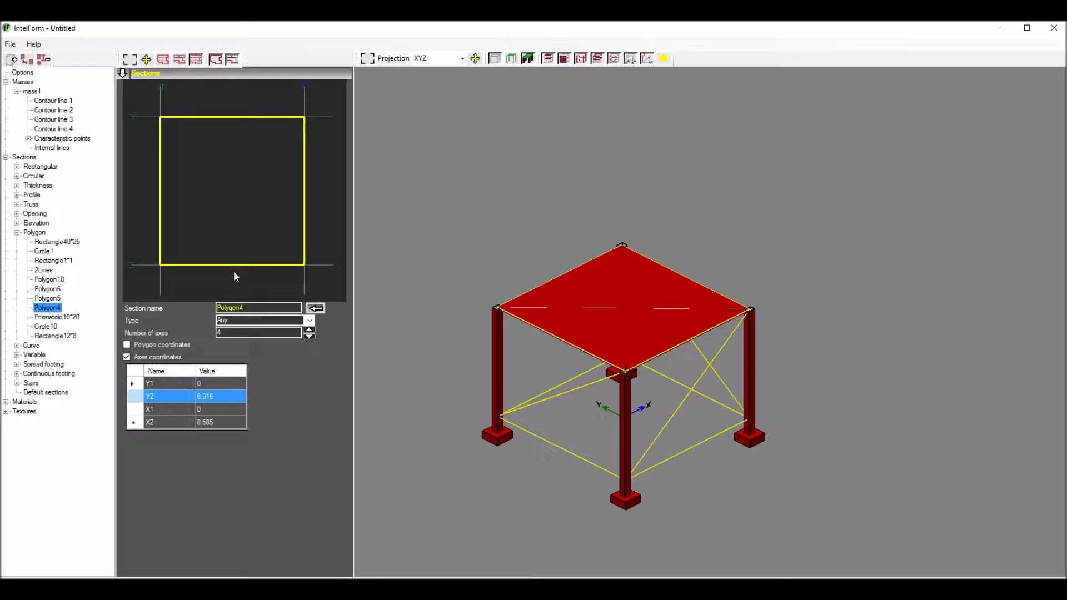
pyautogui.click(230, 396)
pyautogui.write('1')
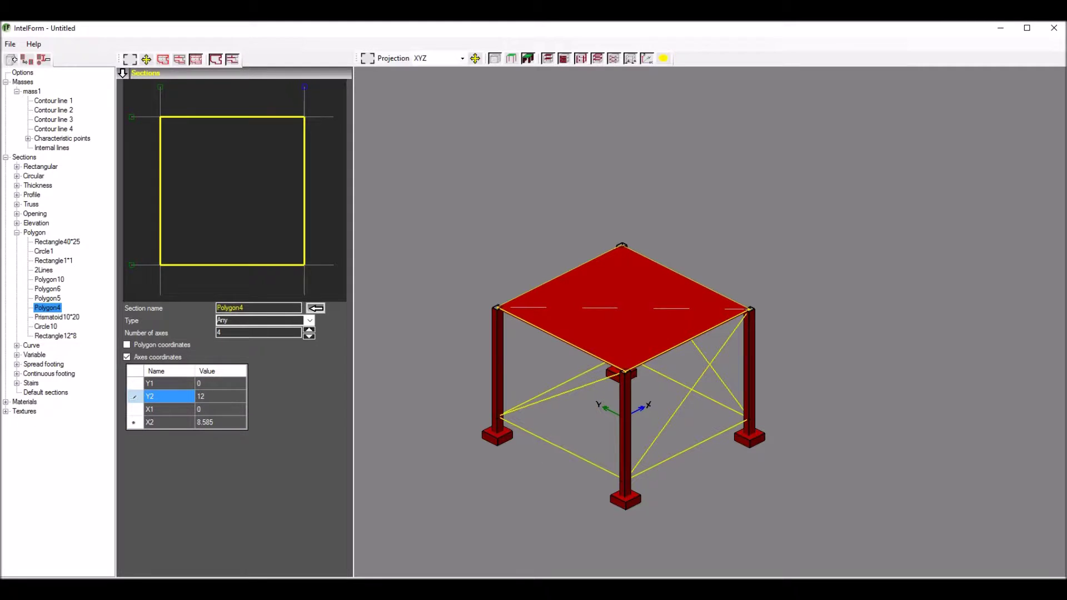
pyautogui.write('2')
pyautogui.press('Return')
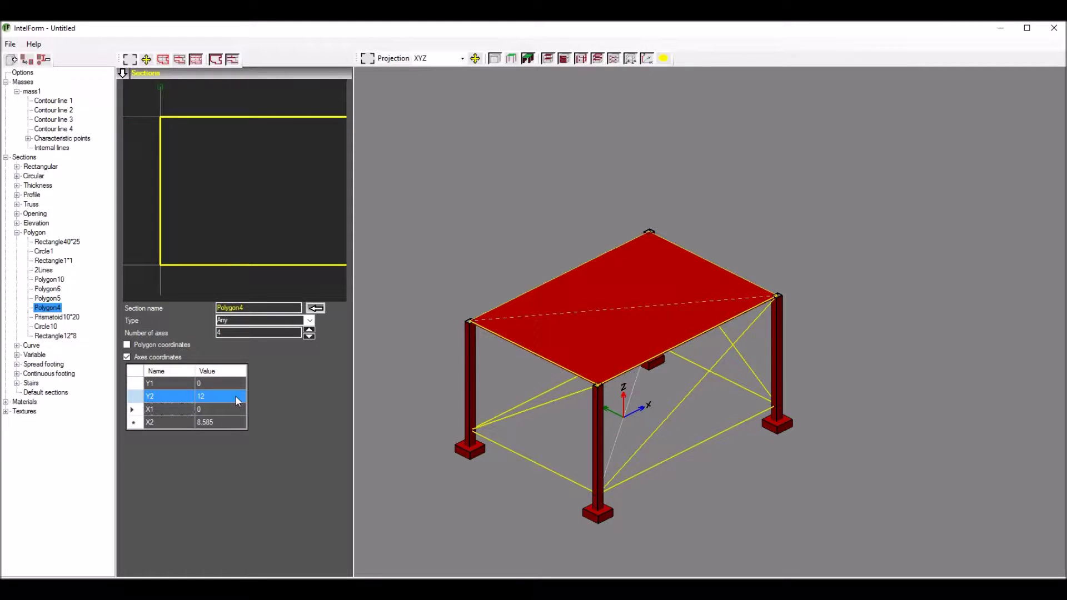
pyautogui.click(144, 60)
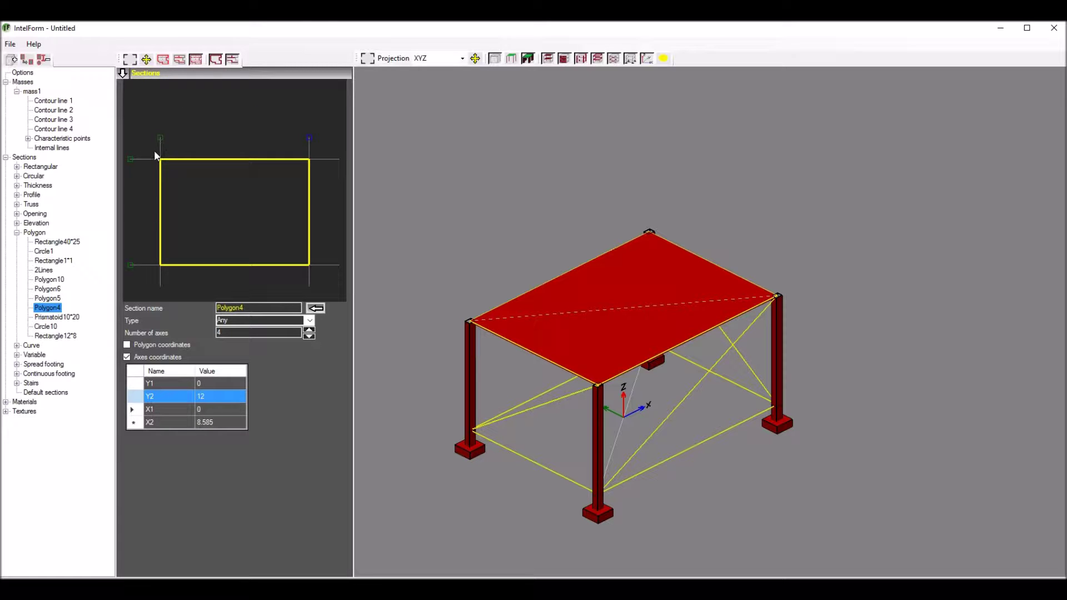
pyautogui.click(163, 60)
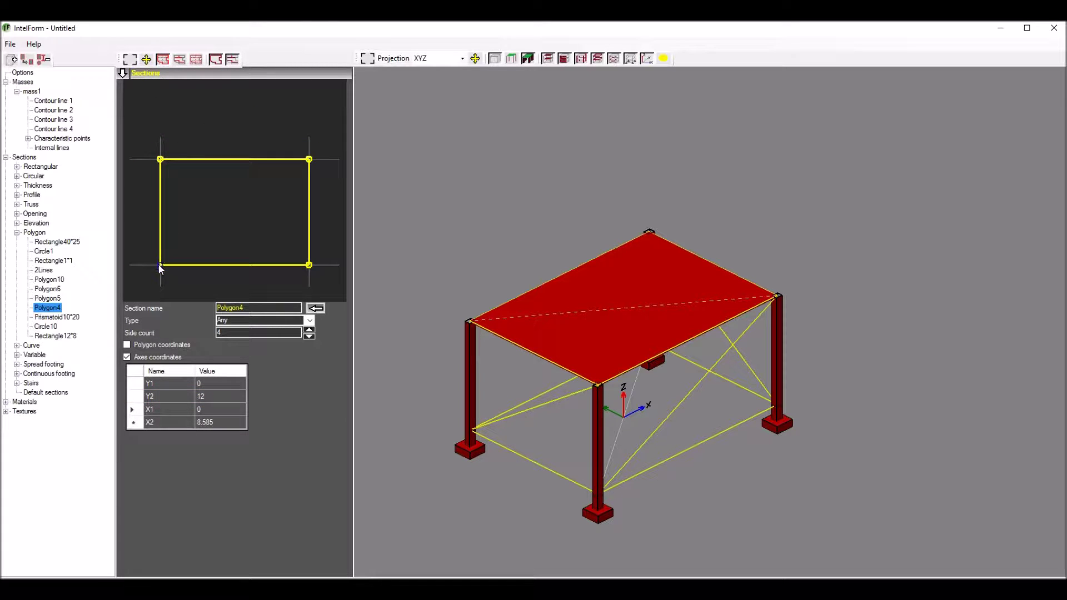
# Set the side count to 6, pull the bottom vertices into a faceted V, then use 10 sides
pyautogui.doubleClick(219, 333)
pyautogui.write('6')
pyautogui.press('Return')
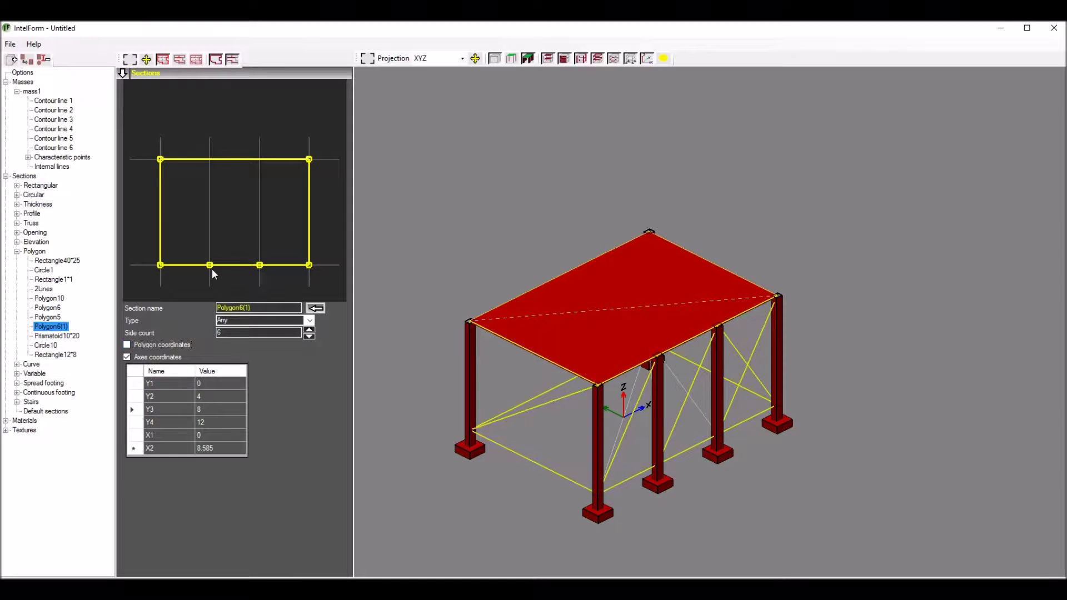
pyautogui.moveTo(212, 286); pyautogui.dragTo(210, 288)
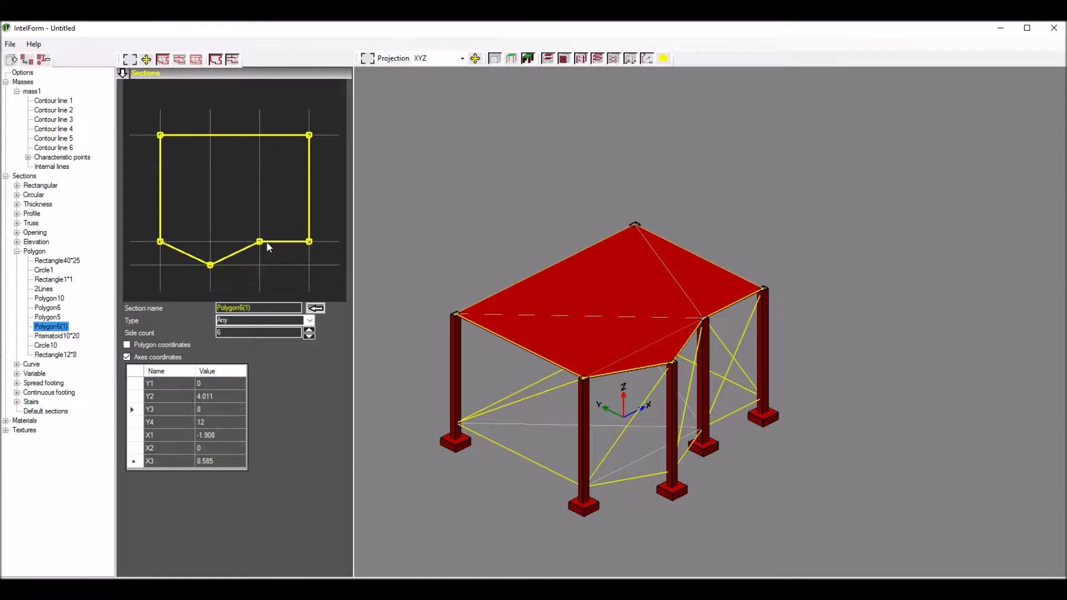
pyautogui.moveTo(259, 245); pyautogui.dragTo(262, 267)
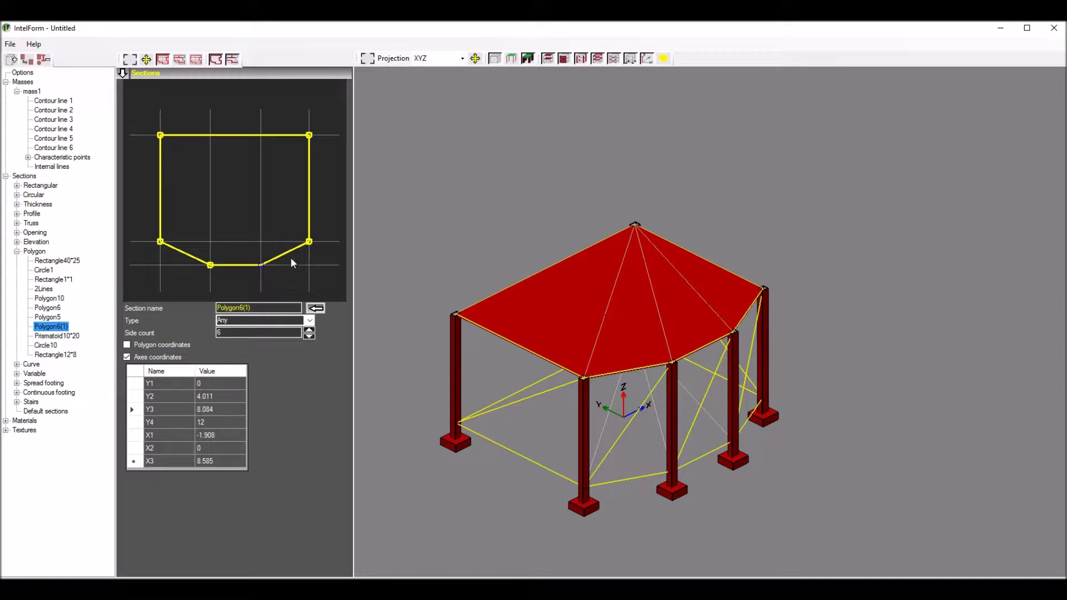
pyautogui.doubleClick(233, 332)
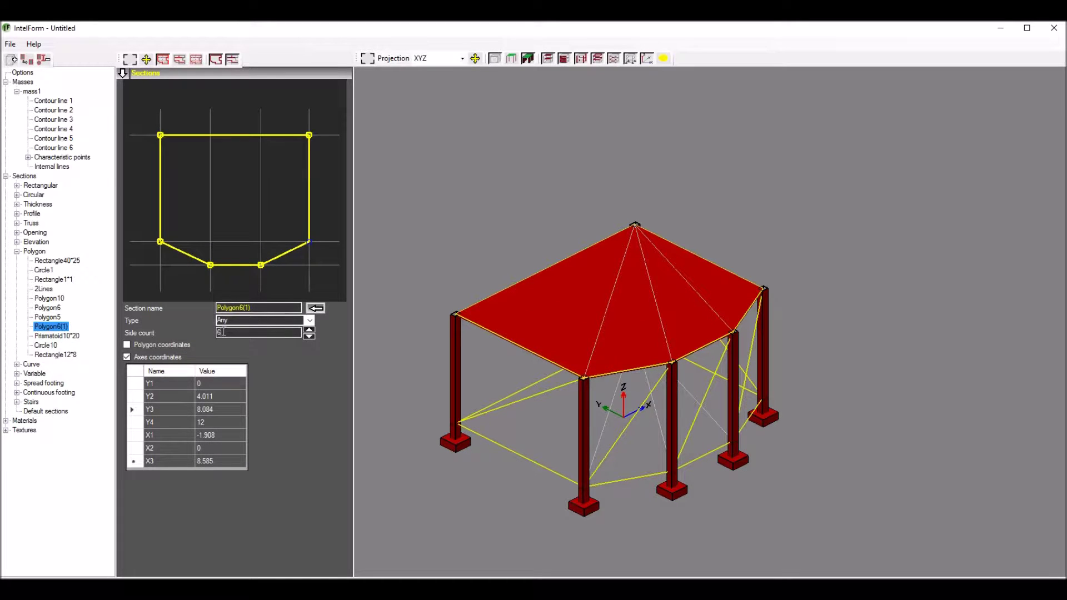
pyautogui.write('10')
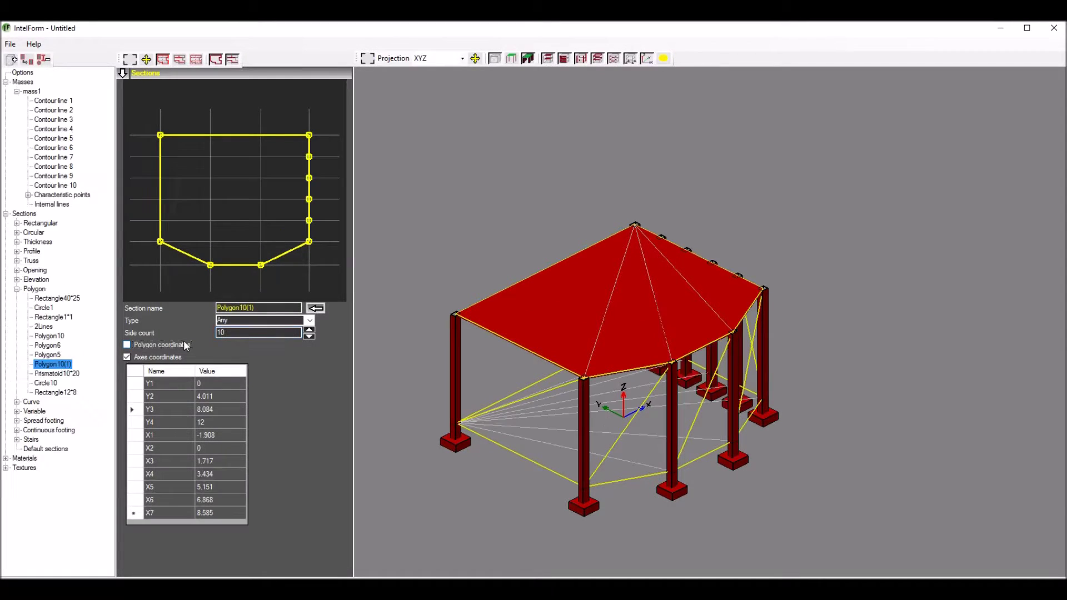
# Maximise the section editor and drag the right-edge vertices out into a rectangular notch
pyautogui.click(130, 59)
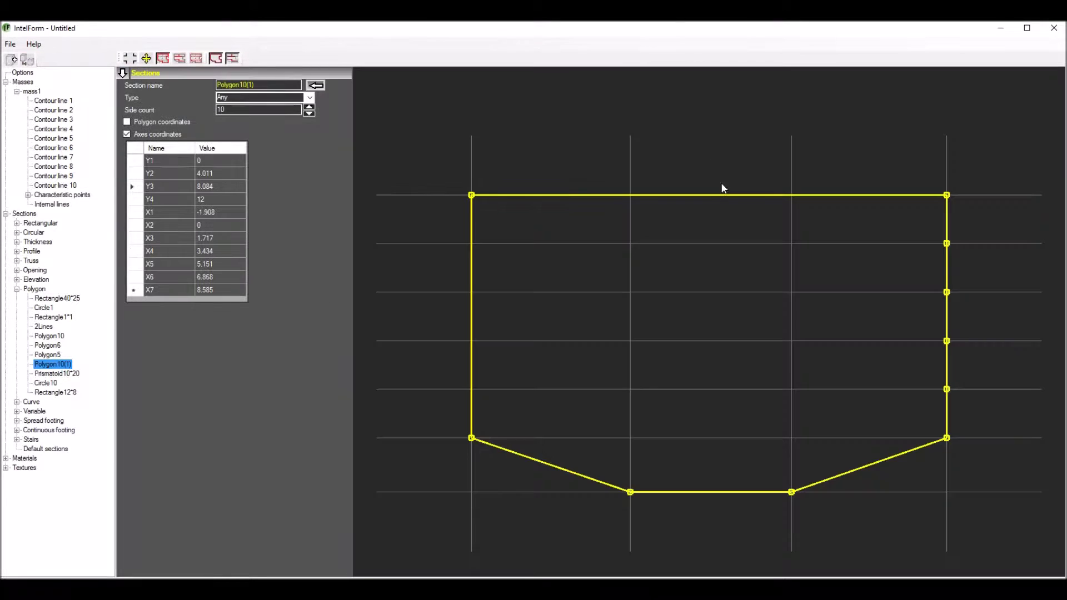
pyautogui.moveTo(948, 292); pyautogui.dragTo(1009, 244)
pyautogui.moveTo(894, 362); pyautogui.dragTo(947, 405)
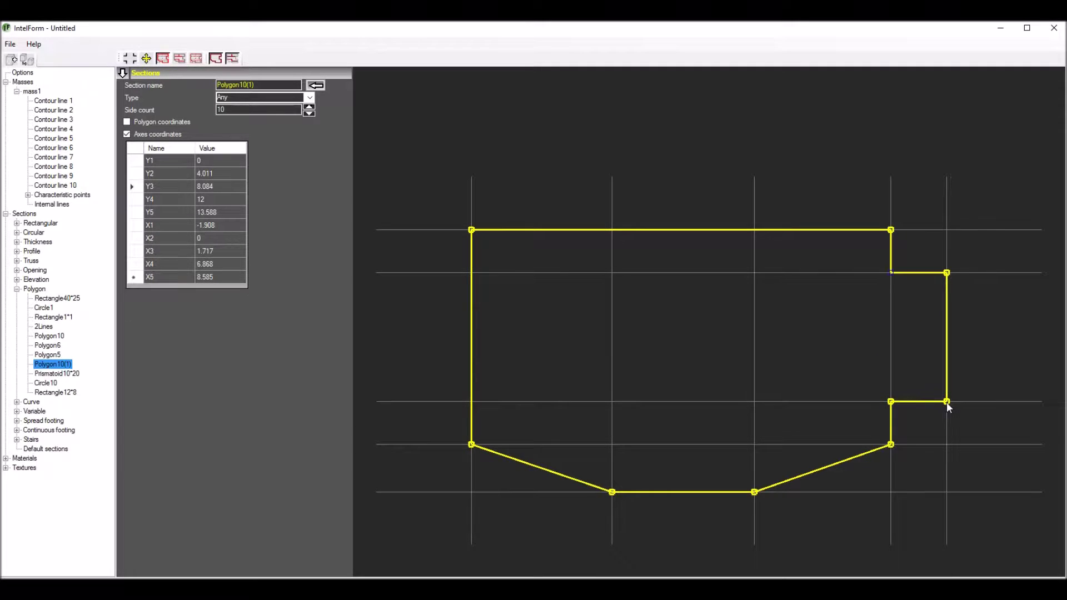
# Move axes X5, X4 and X3 to 10.329, 8.307 and 2.477
pyautogui.click(195, 58)
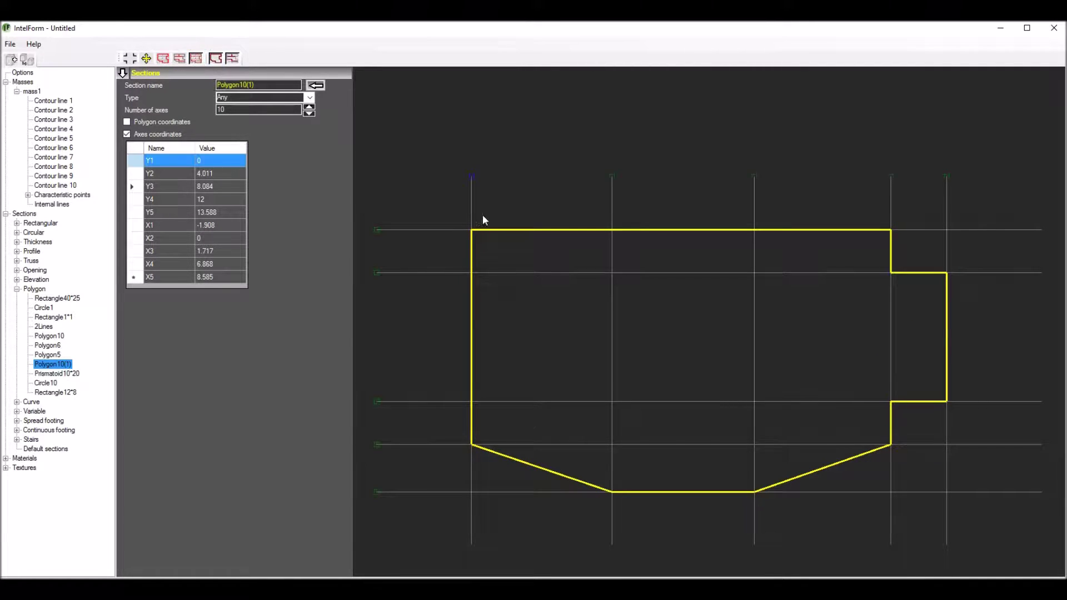
pyautogui.click(380, 224)
pyautogui.moveTo(379, 193); pyautogui.dragTo(385, 185)
pyautogui.click(377, 271)
pyautogui.moveTo(388, 244); pyautogui.dragTo(389, 237)
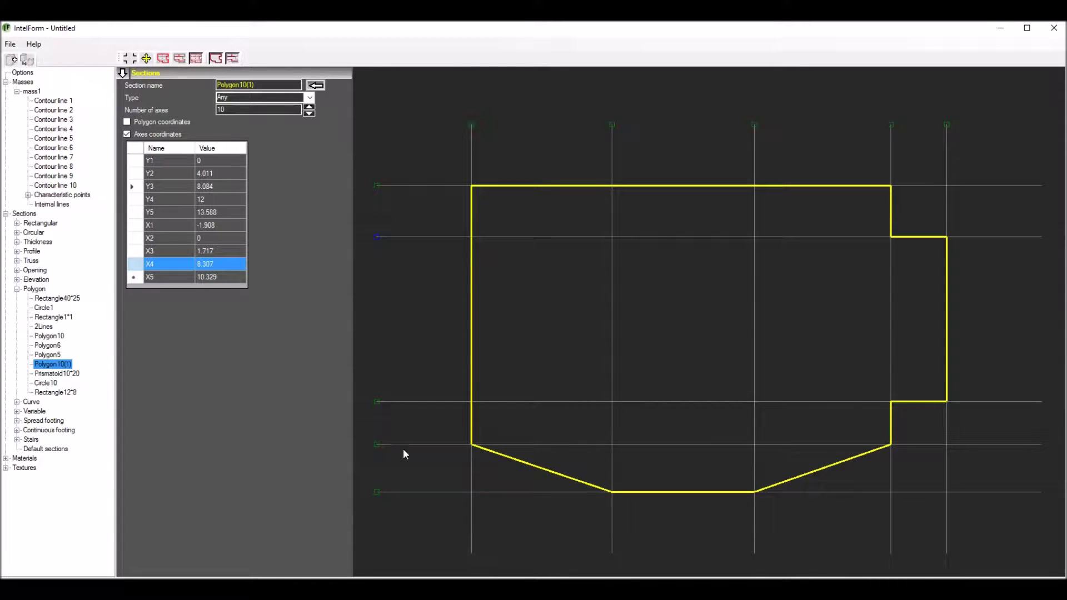
pyautogui.moveTo(378, 401); pyautogui.dragTo(378, 382)
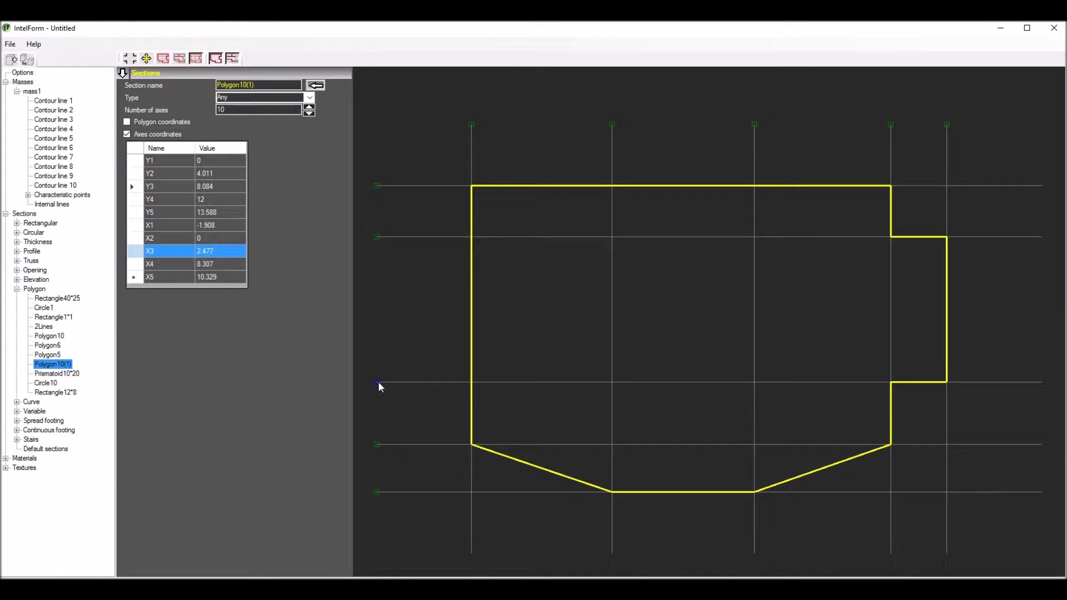
# Return to the 3-D view, orbit the model, and bring up mass1's properties
pyautogui.click(130, 57)
pyautogui.moveTo(567, 225); pyautogui.dragTo(755, 216)
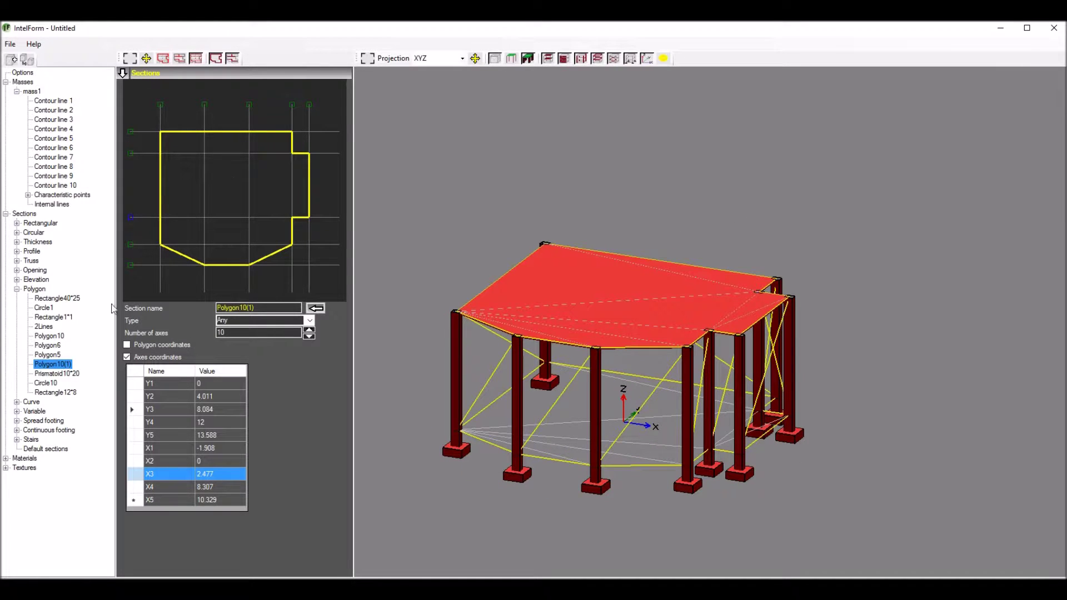
pyautogui.click(31, 91)
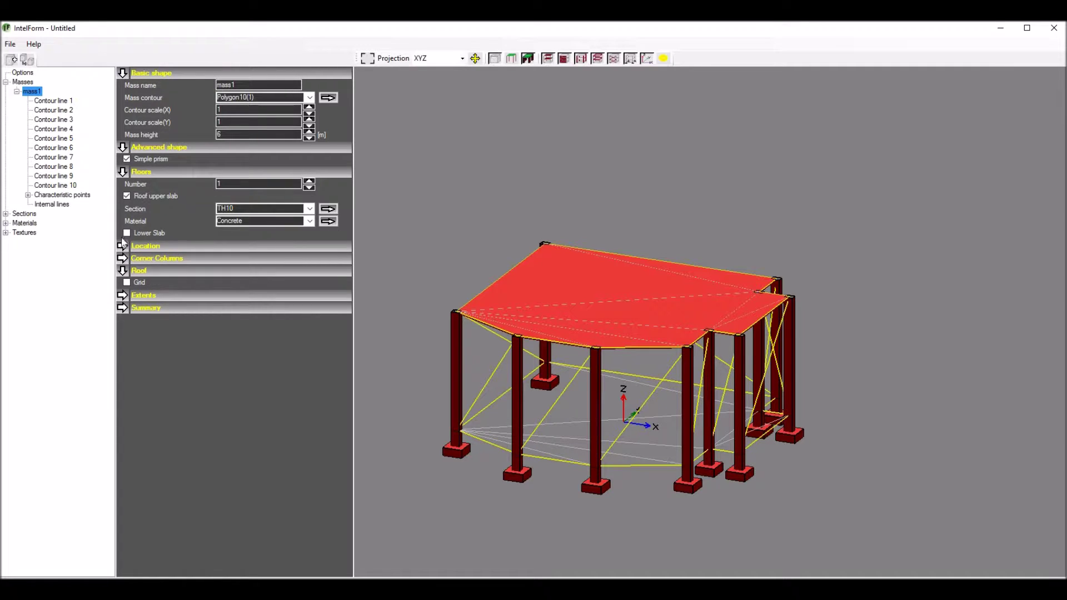
# Limit corner columns to selected corners, removing the bottom-left and bottom-middle columns
pyautogui.click(123, 258)
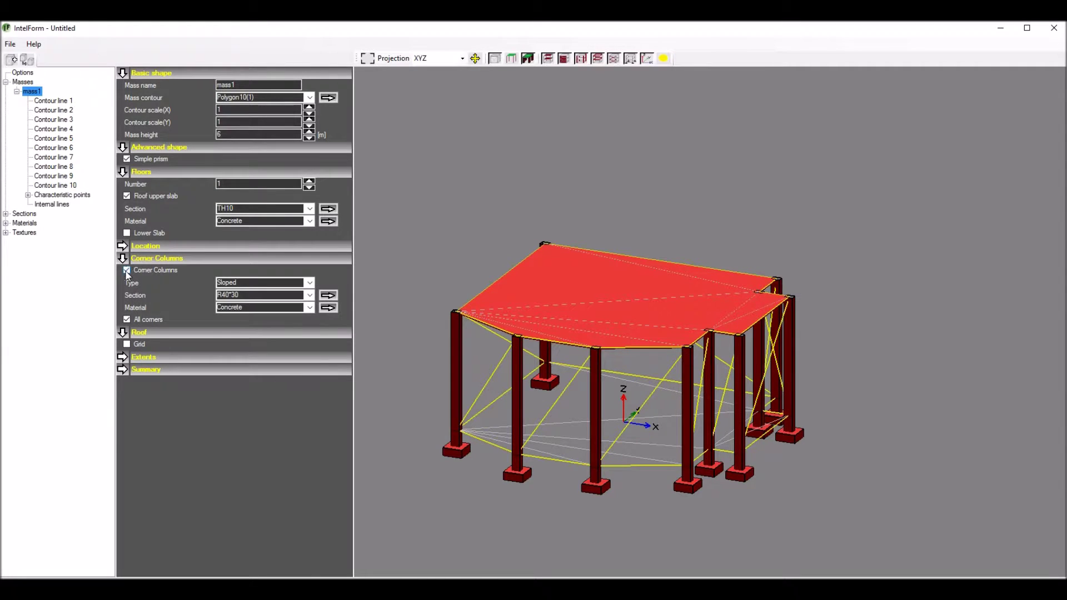
pyautogui.click(126, 271)
pyautogui.click(126, 270)
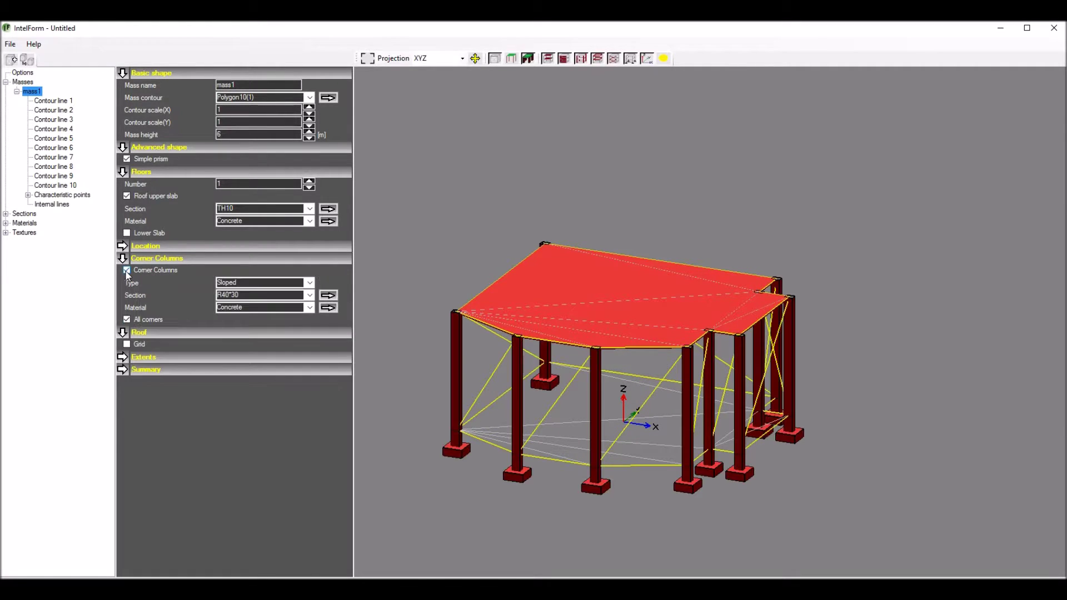
pyautogui.click(126, 319)
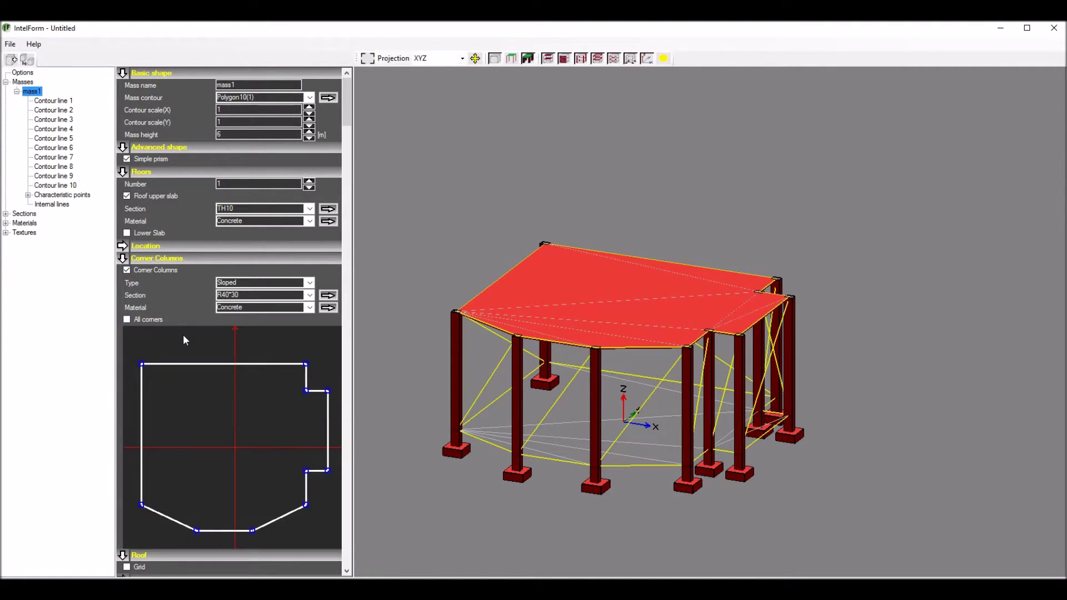
pyautogui.click(204, 526)
pyautogui.click(251, 532)
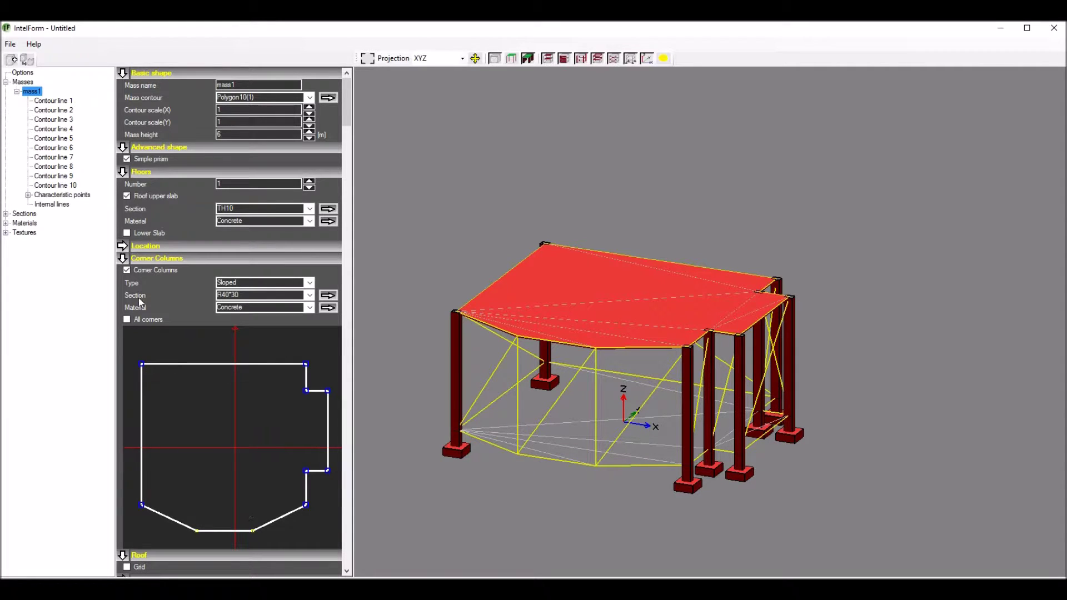
pyautogui.click(122, 259)
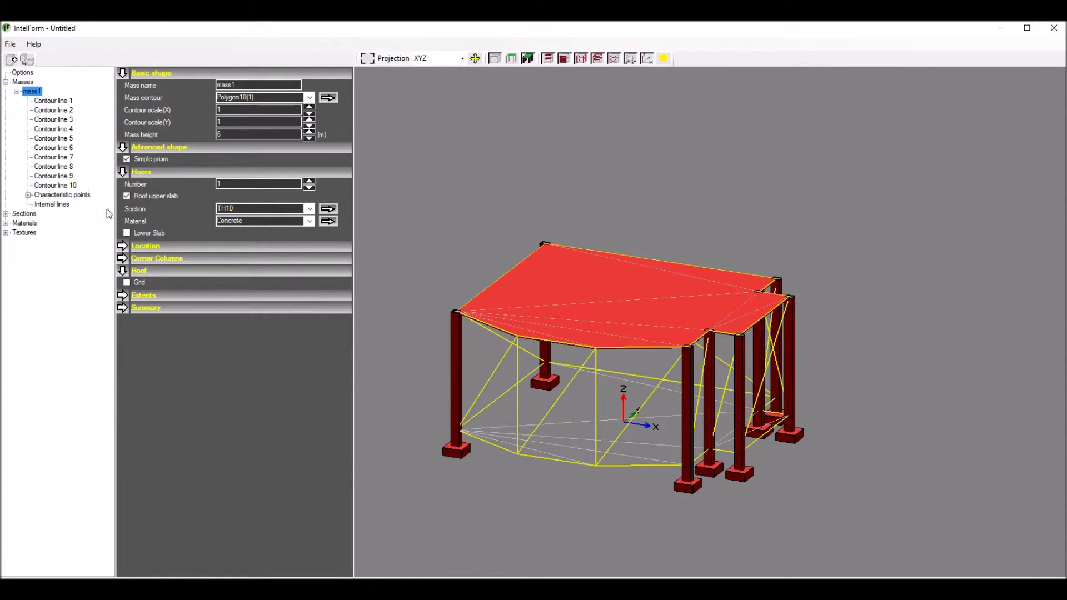
# Select contour lines 1–3 and give them Glass(Blue) walls
pyautogui.click(55, 102)
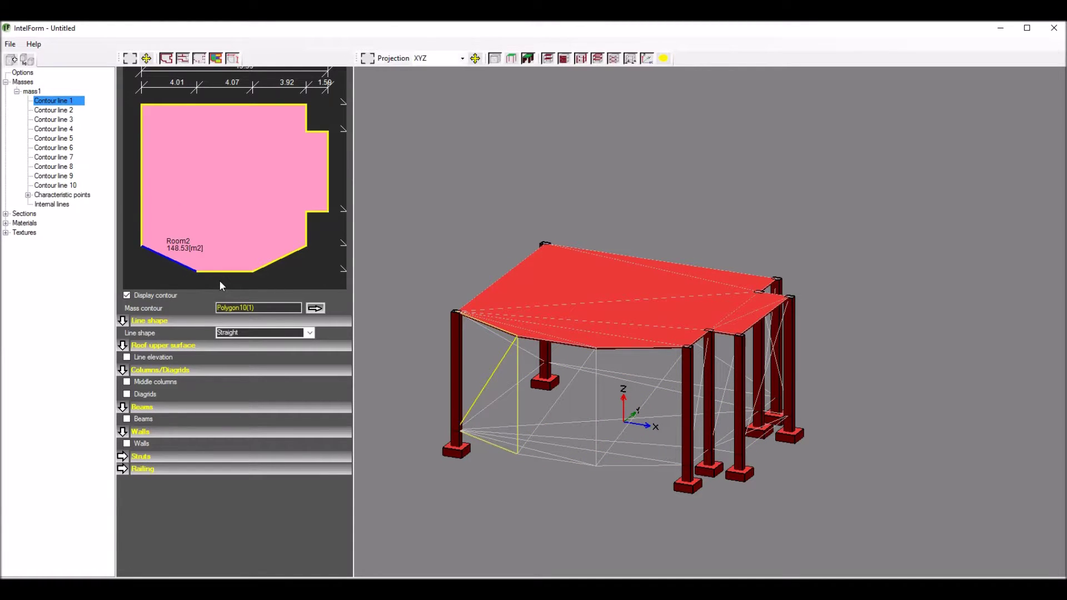
pyautogui.keyDown('ctrl'); pyautogui.click(232, 271); pyautogui.keyUp('ctrl')
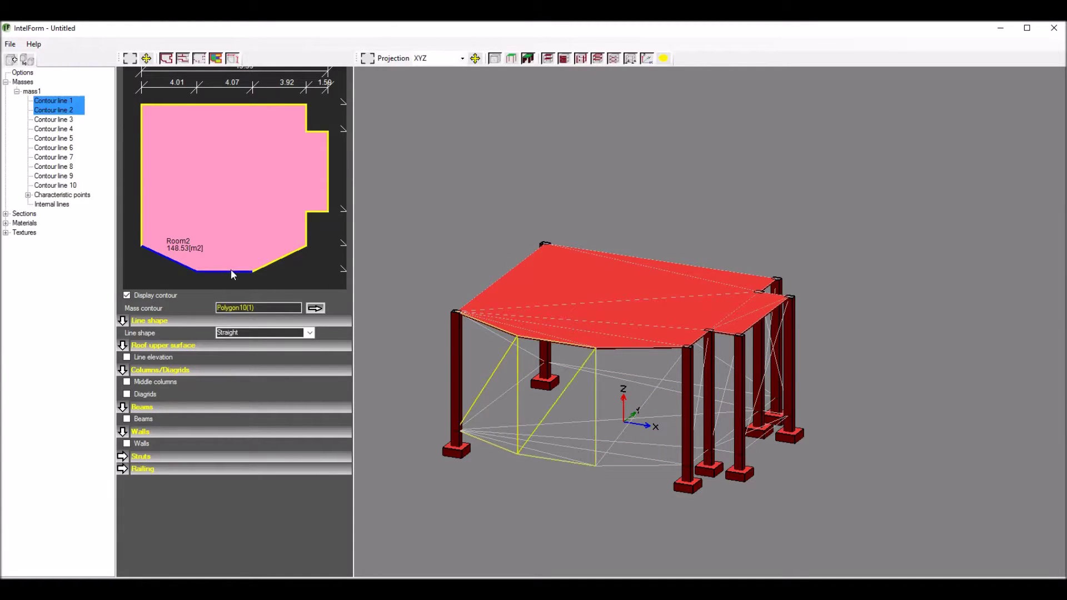
pyautogui.keyDown('ctrl'); pyautogui.click(283, 260); pyautogui.keyUp('ctrl')
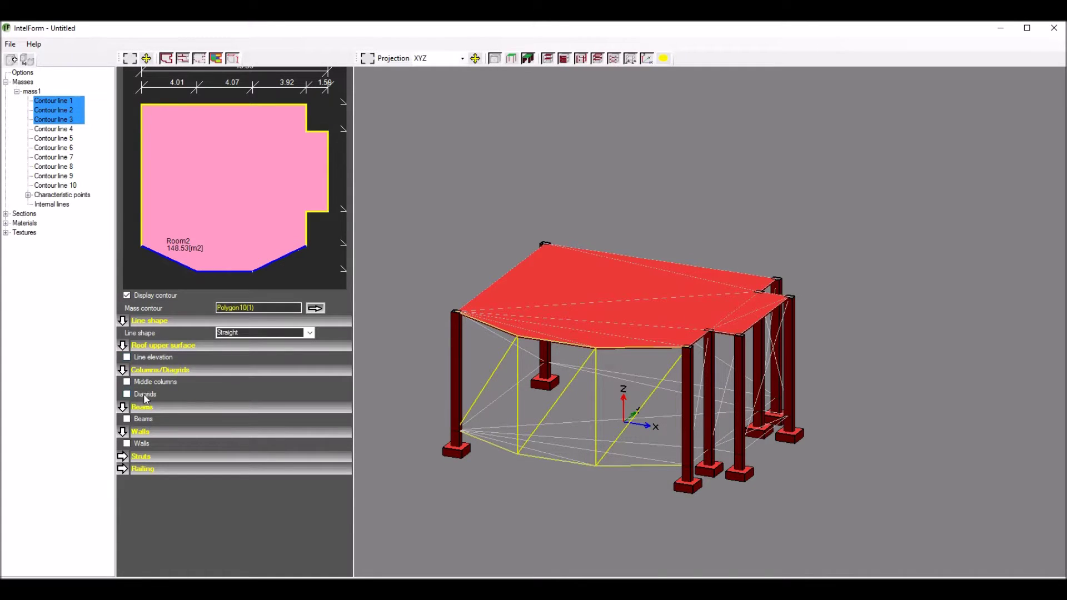
pyautogui.click(127, 443)
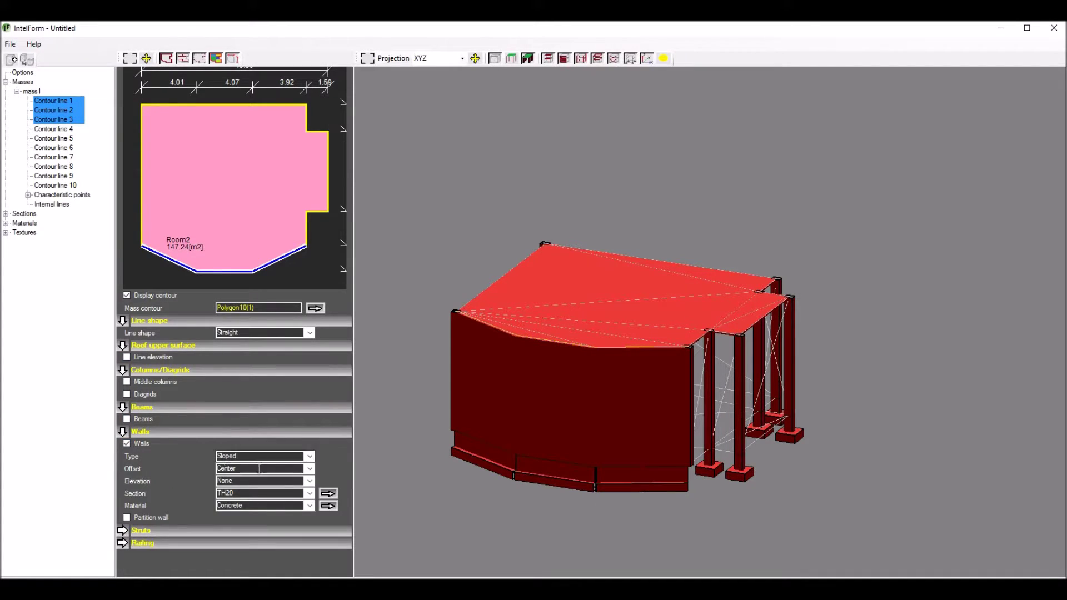
pyautogui.click(310, 505)
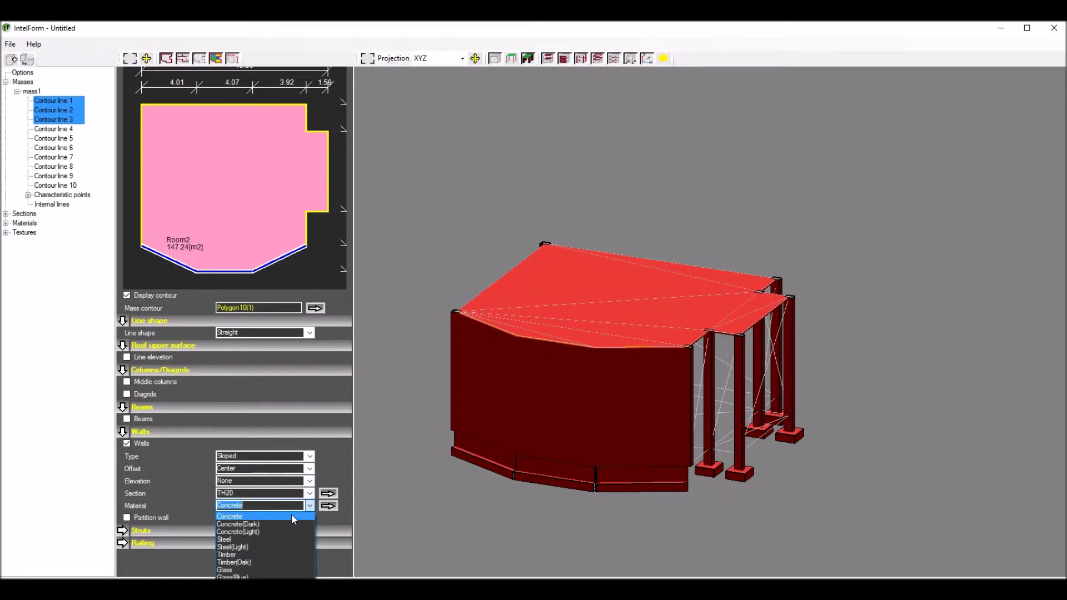
pyautogui.click(232, 576)
pyautogui.moveTo(470, 269); pyautogui.dragTo(471, 240)
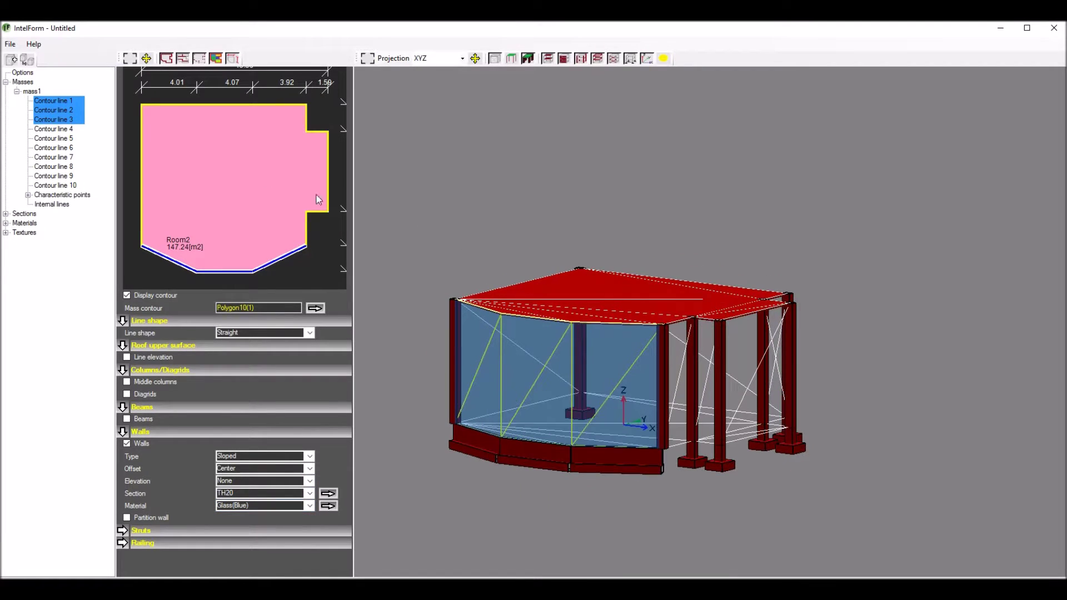
pyautogui.click(144, 165)
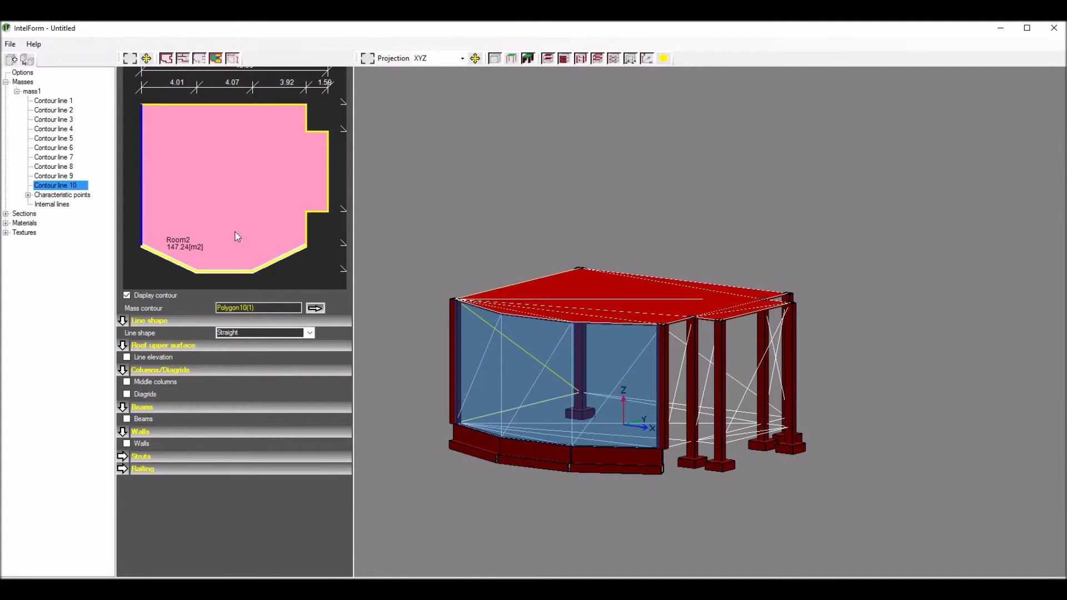
# Add a Concrete(Dark) wall to contour line 10
pyautogui.click(127, 444)
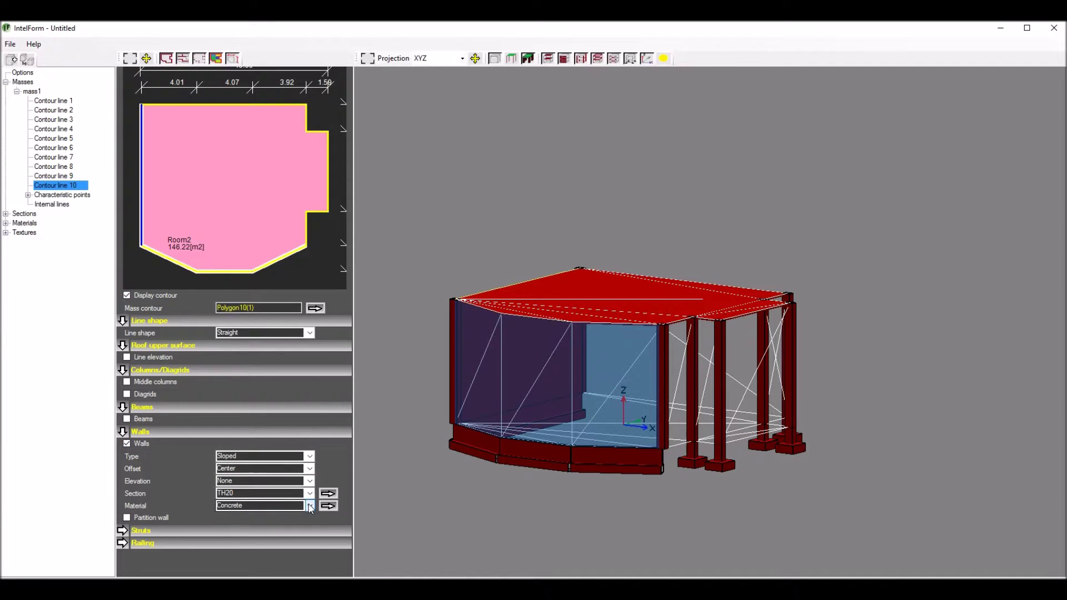
pyautogui.click(287, 507)
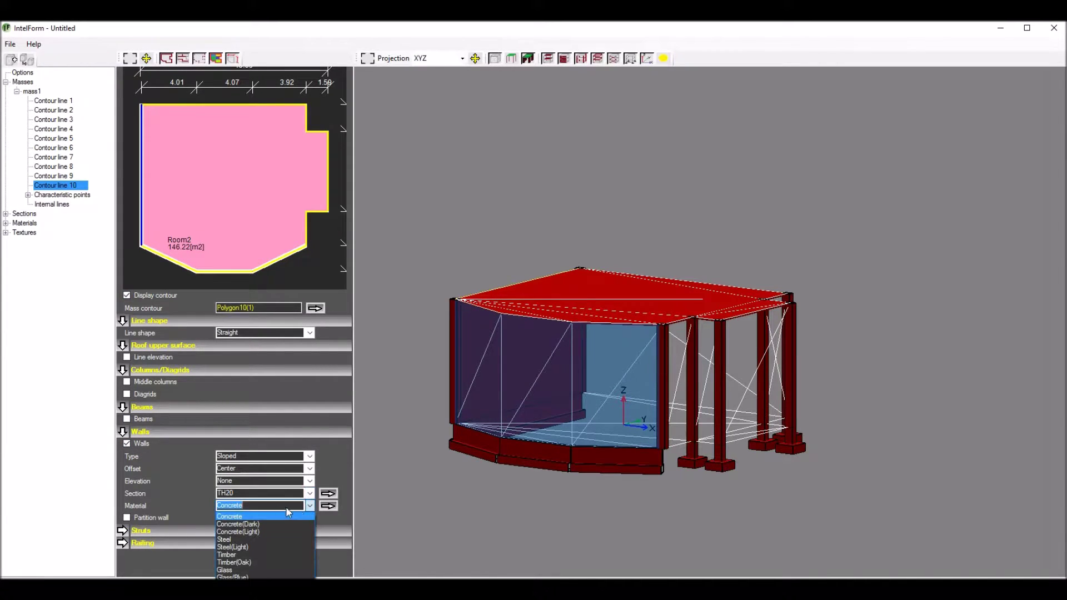
pyautogui.click(262, 523)
# Set the wall elevation to E3 with two windows and a door, and check its definition
pyautogui.click(309, 481)
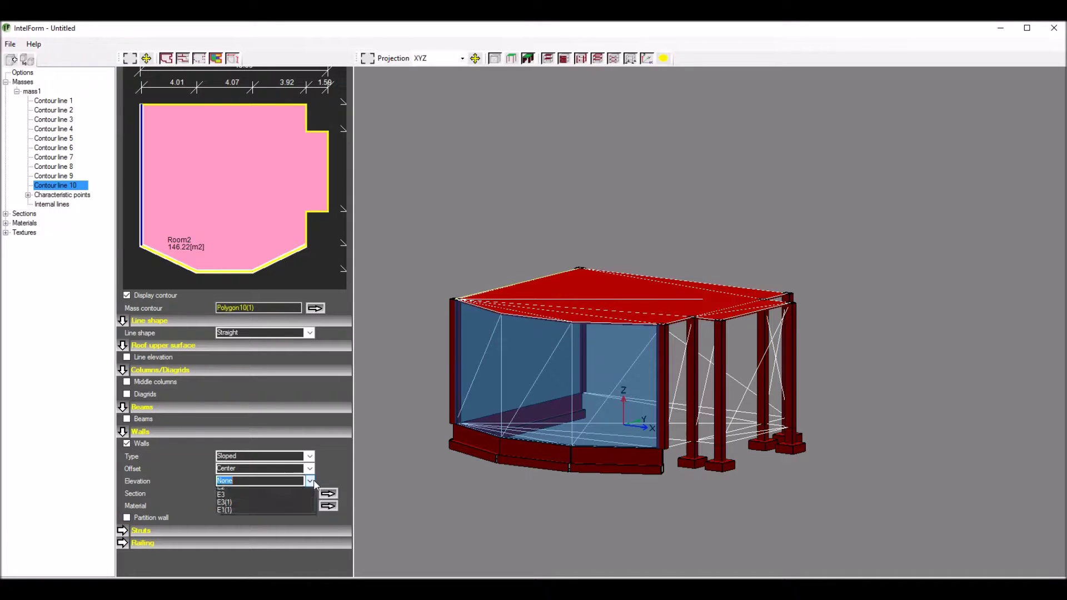
pyautogui.click(250, 500)
pyautogui.moveTo(412, 225); pyautogui.dragTo(467, 227)
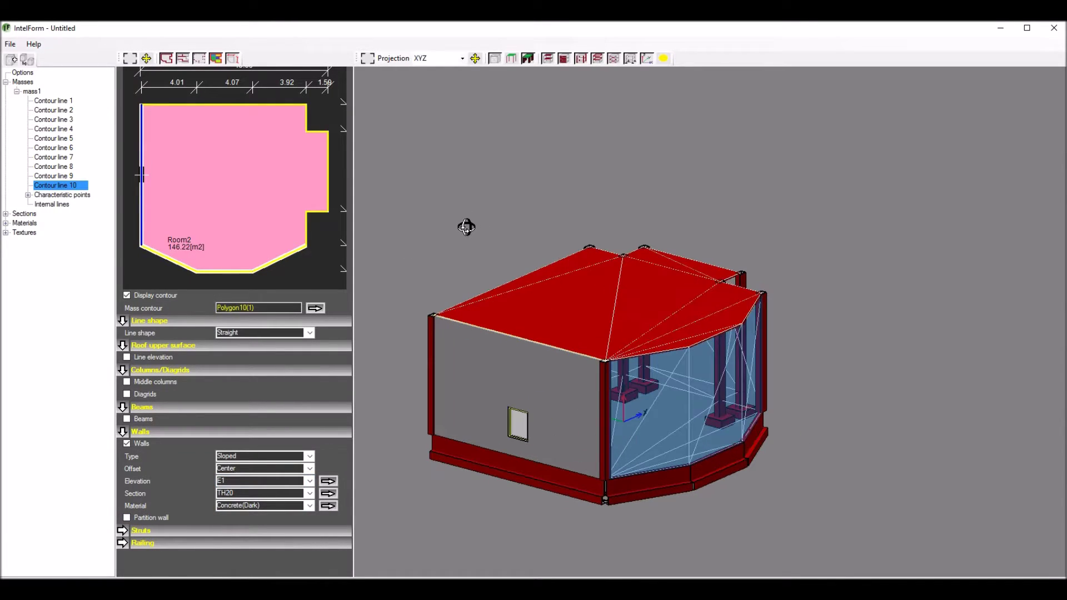
pyautogui.click(309, 481)
pyautogui.click(249, 516)
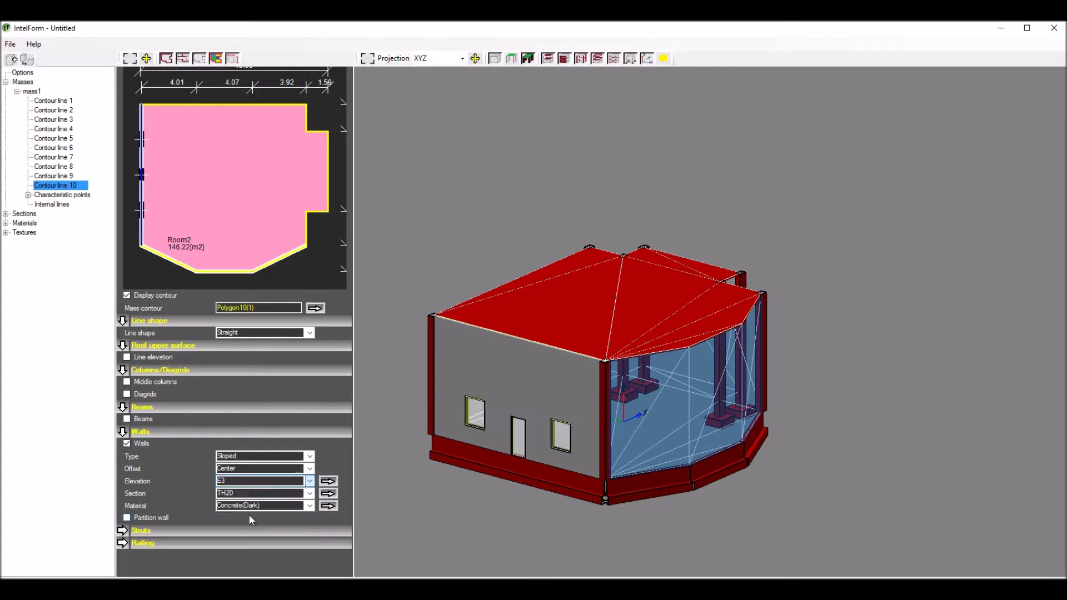
pyautogui.click(328, 481)
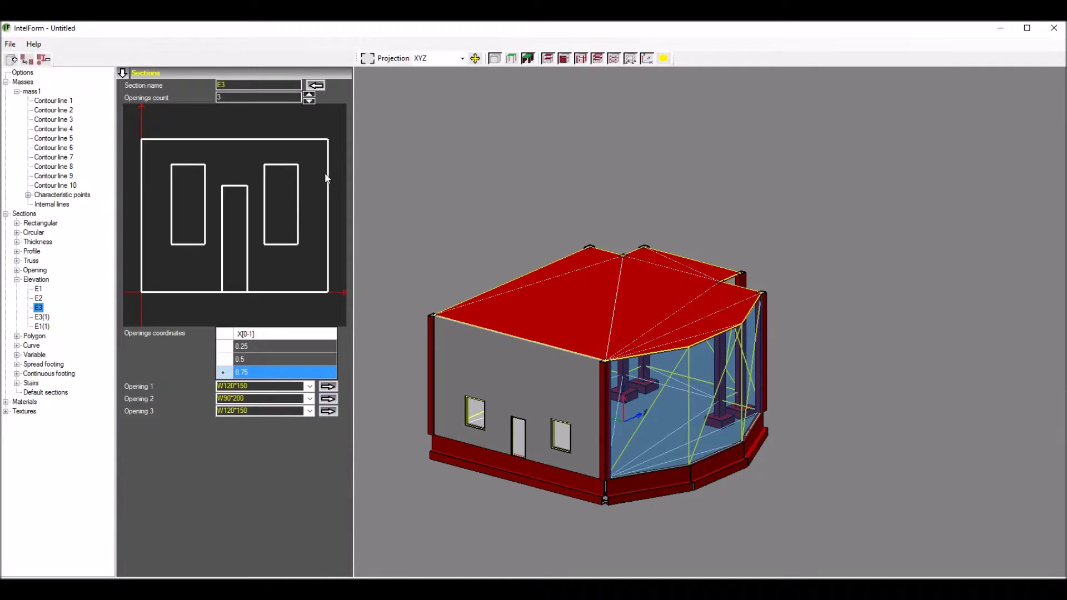
pyautogui.click(316, 85)
pyautogui.moveTo(479, 203); pyautogui.dragTo(406, 165)
# Select contour lines 5–7 and turn on a railing 1.5 m high
pyautogui.click(314, 211)
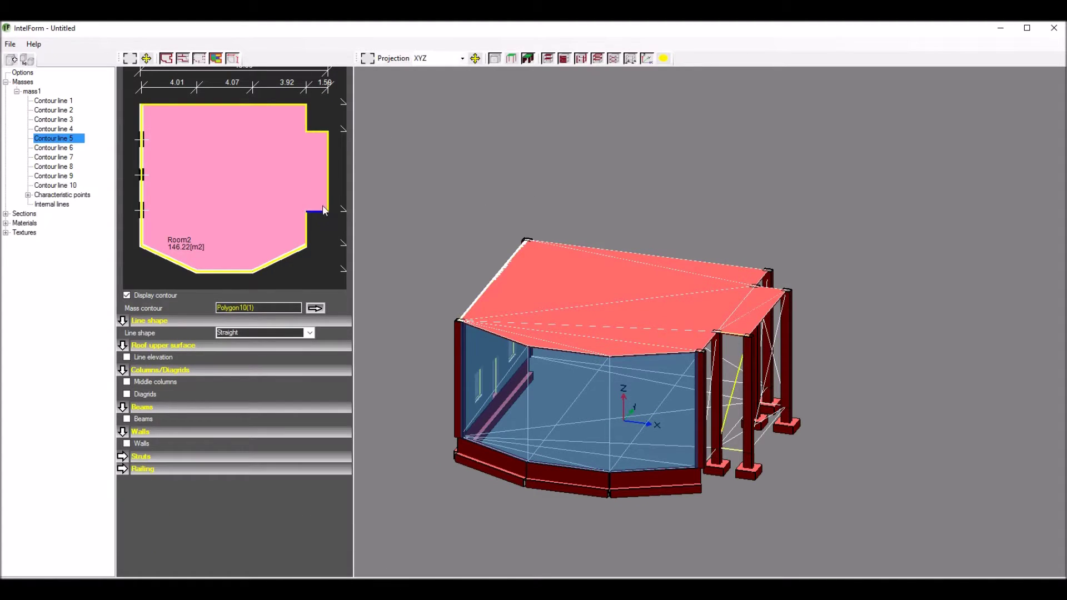
pyautogui.keyDown('ctrl'); pyautogui.click(311, 131); pyautogui.keyUp('ctrl')
pyautogui.keyDown('ctrl'); pyautogui.click(327, 167); pyautogui.keyUp('ctrl')
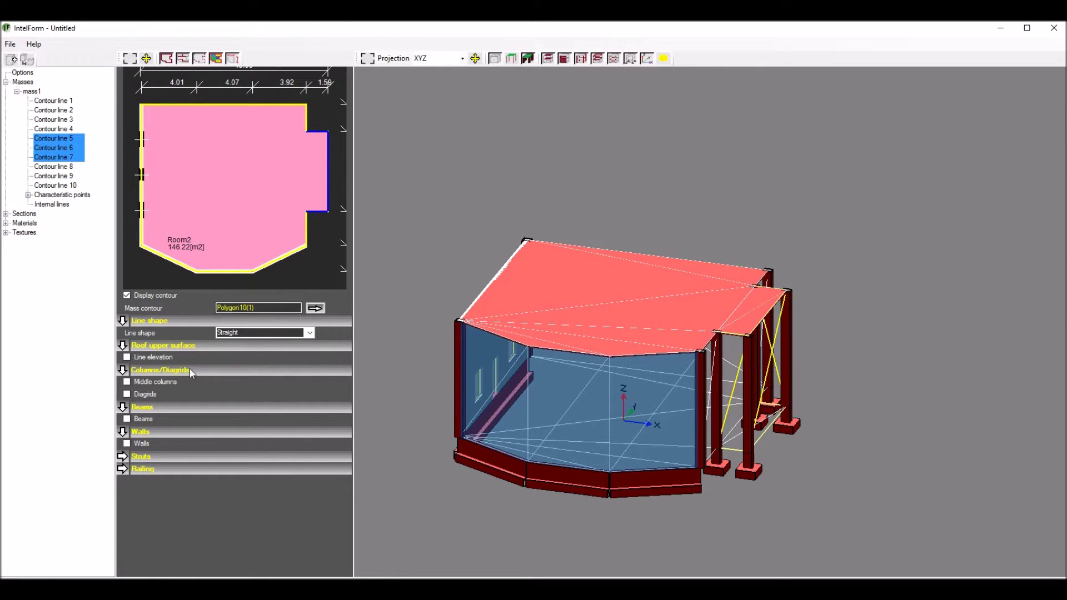
pyautogui.click(122, 470)
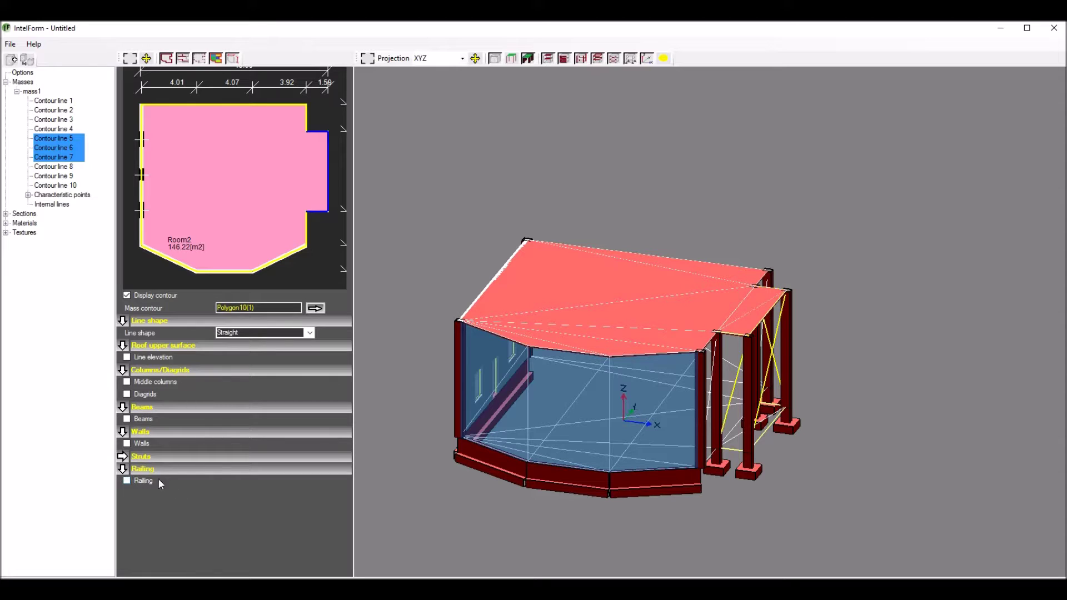
pyautogui.click(126, 482)
pyautogui.click(308, 491)
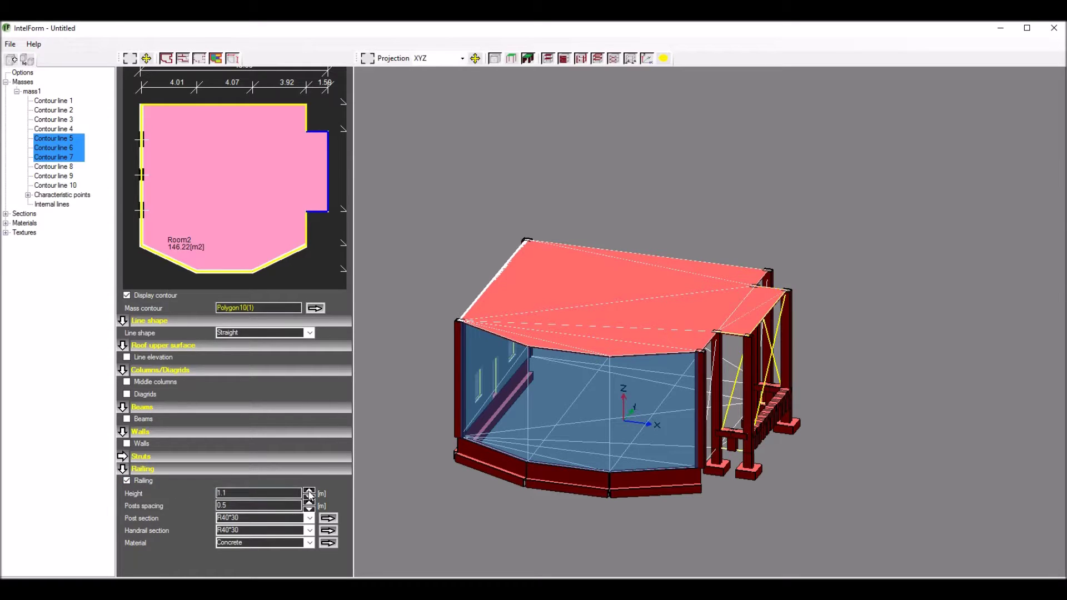
pyautogui.click(308, 491)
pyautogui.click(309, 491)
pyautogui.click(308, 491)
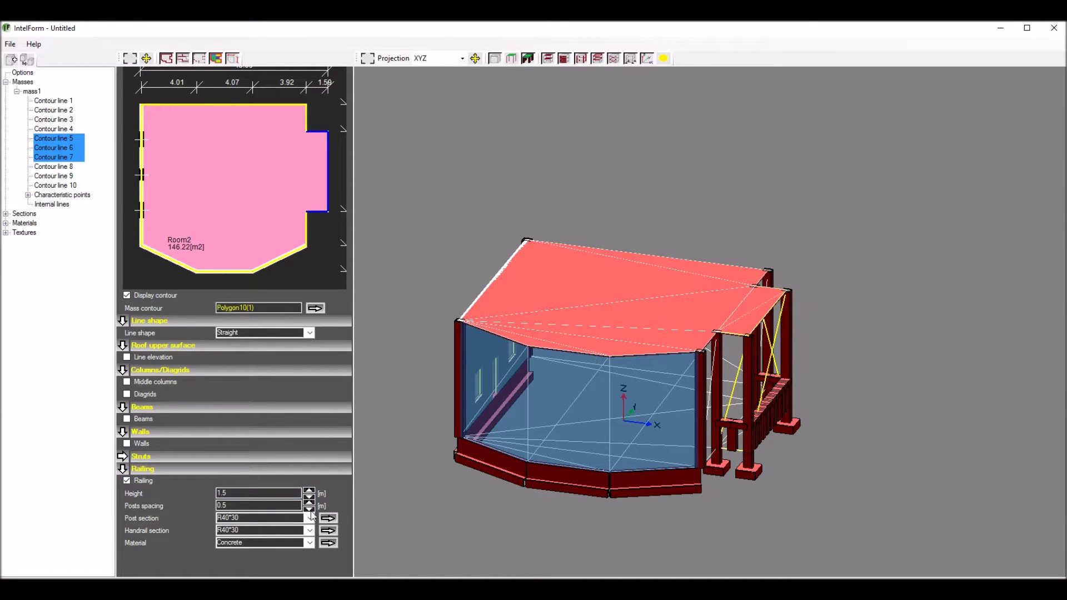
# Set both the railing post section and the handrail section to R10*10
pyautogui.click(309, 517)
pyautogui.click(248, 405)
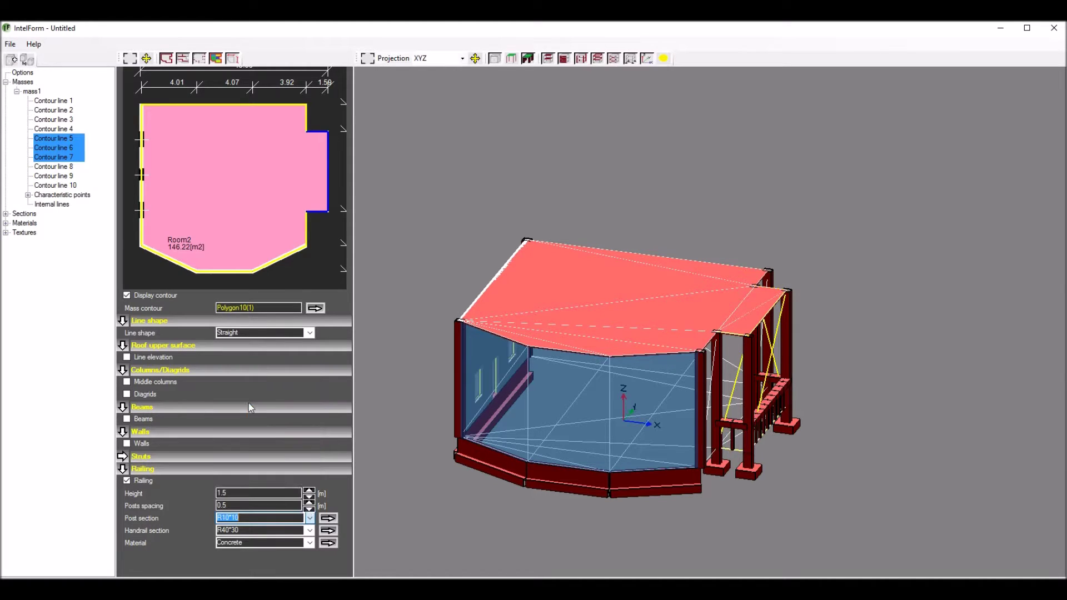
pyautogui.click(310, 530)
pyautogui.click(248, 572)
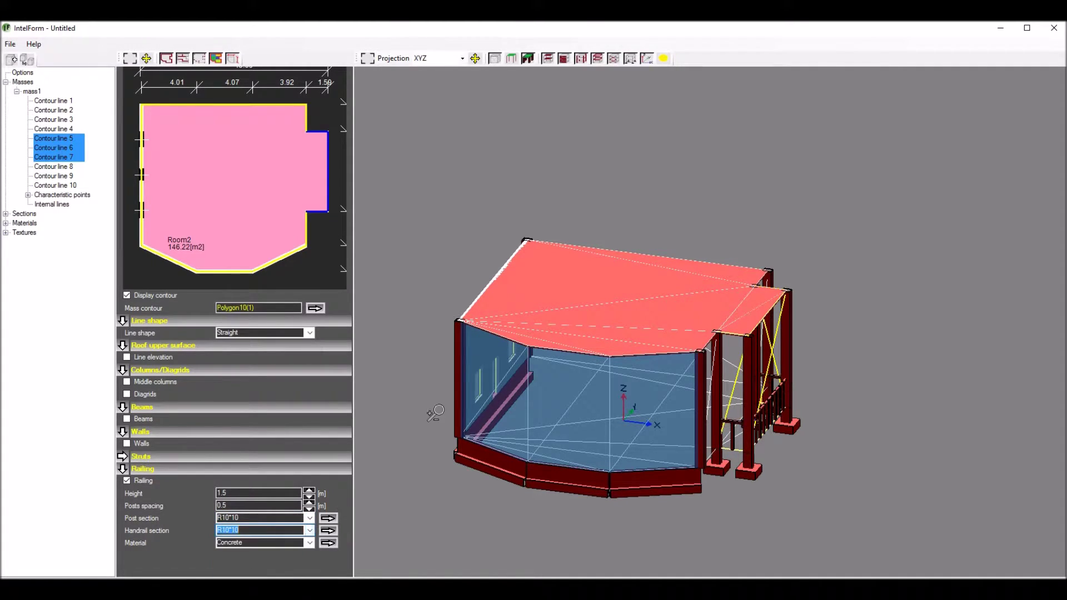
pyautogui.moveTo(508, 262); pyautogui.dragTo(474, 248)
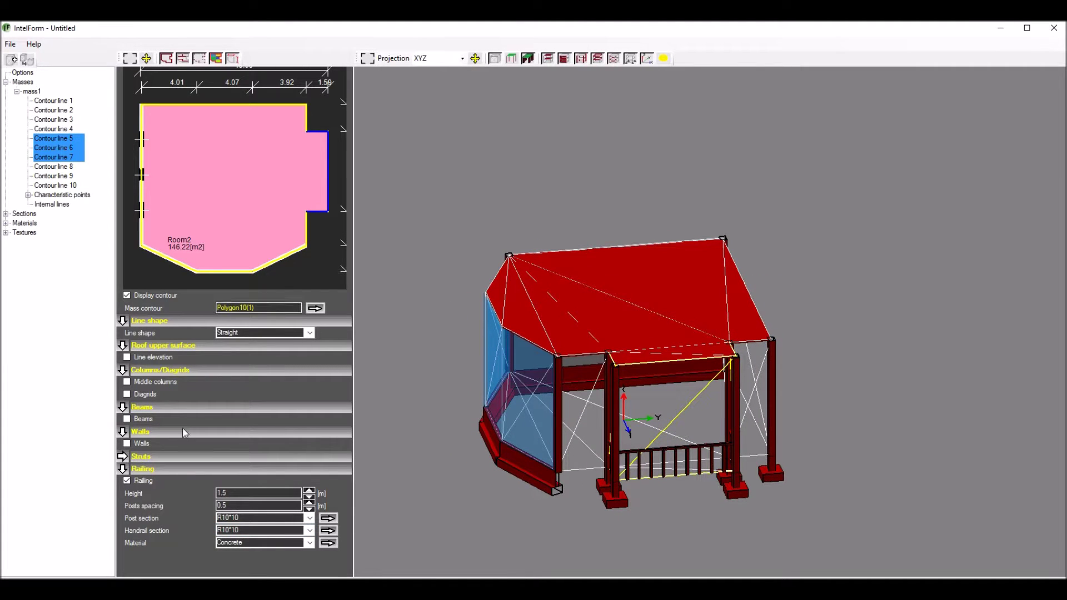
pyautogui.click(329, 175)
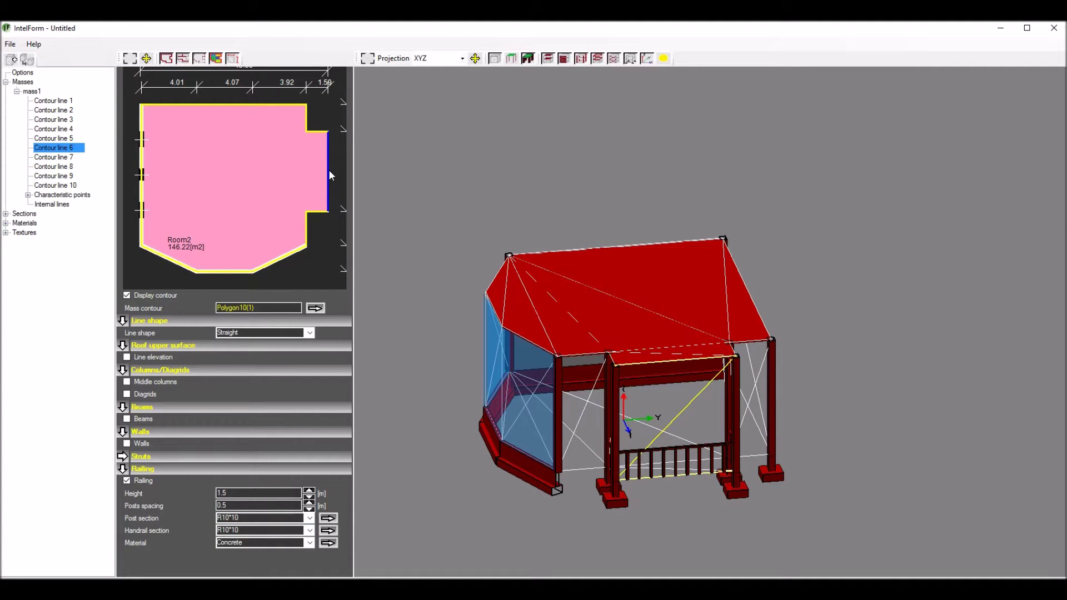
# Turn on struts for contour line 6 and raise their support length to 2 m
pyautogui.click(123, 457)
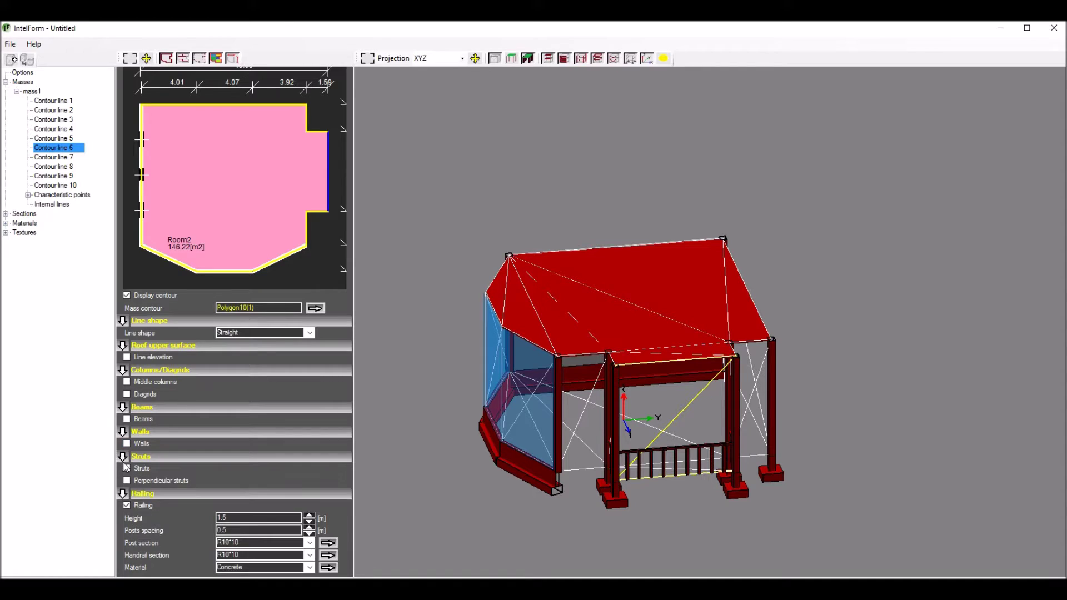
pyautogui.click(127, 468)
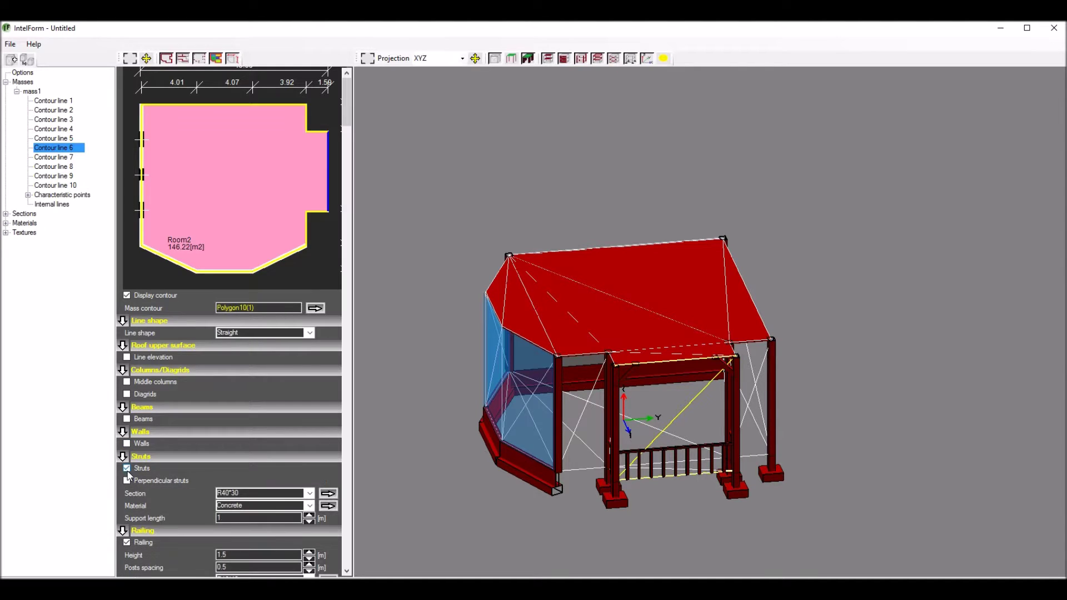
pyautogui.click(310, 515)
pyautogui.click(310, 515)
pyautogui.click(309, 515)
pyautogui.click(309, 515)
pyautogui.moveTo(511, 193)
pyautogui.mouseDown()
pyautogui.moveTo(486, 192)
pyautogui.moveTo(485, 202)
pyautogui.moveTo(550, 195)
pyautogui.moveTo(528, 199)
pyautogui.mouseUp()
# Select contour lines 4 and 8, enable crosswise R40*30 concrete diagrids, and adjust their count
pyautogui.click(312, 117)
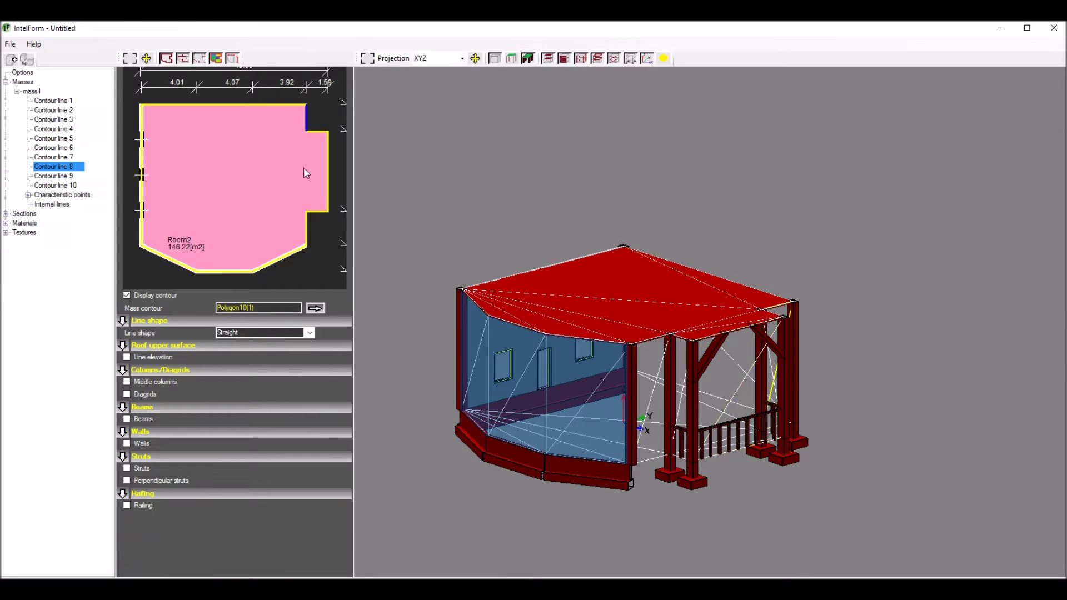
pyautogui.keyDown('ctrl'); pyautogui.click(307, 225); pyautogui.keyUp('ctrl')
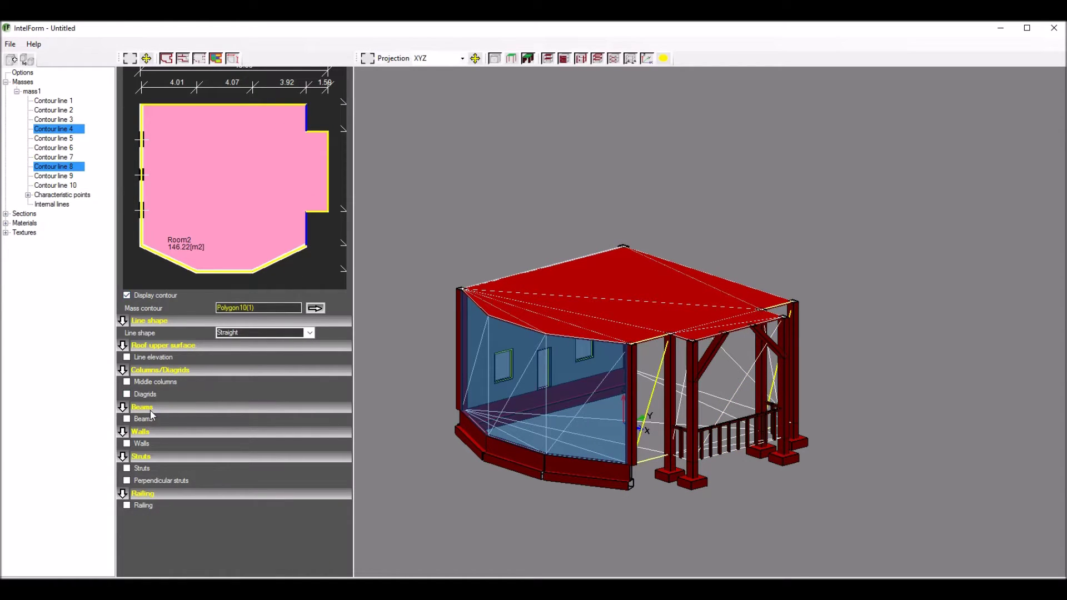
pyautogui.click(126, 394)
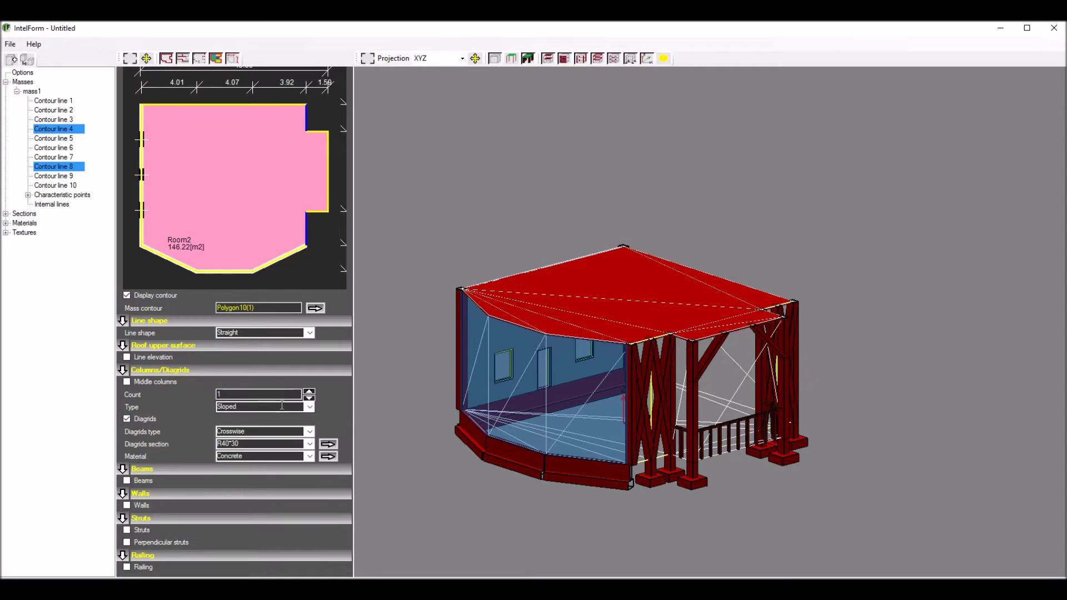
pyautogui.click(310, 392)
pyautogui.moveTo(492, 248); pyautogui.dragTo(438, 264, button='middle')
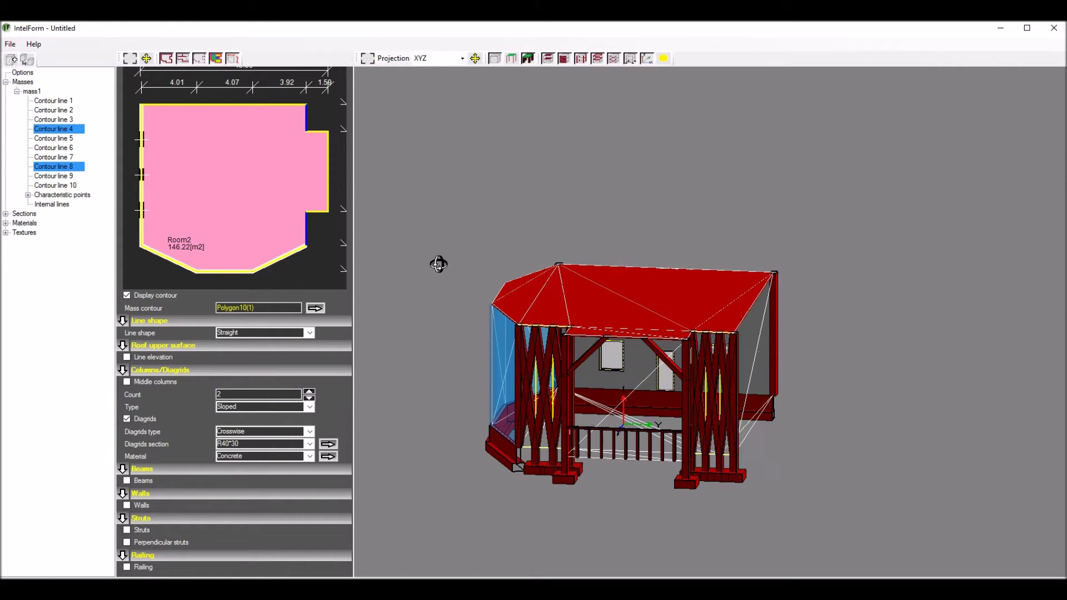
pyautogui.click(309, 398)
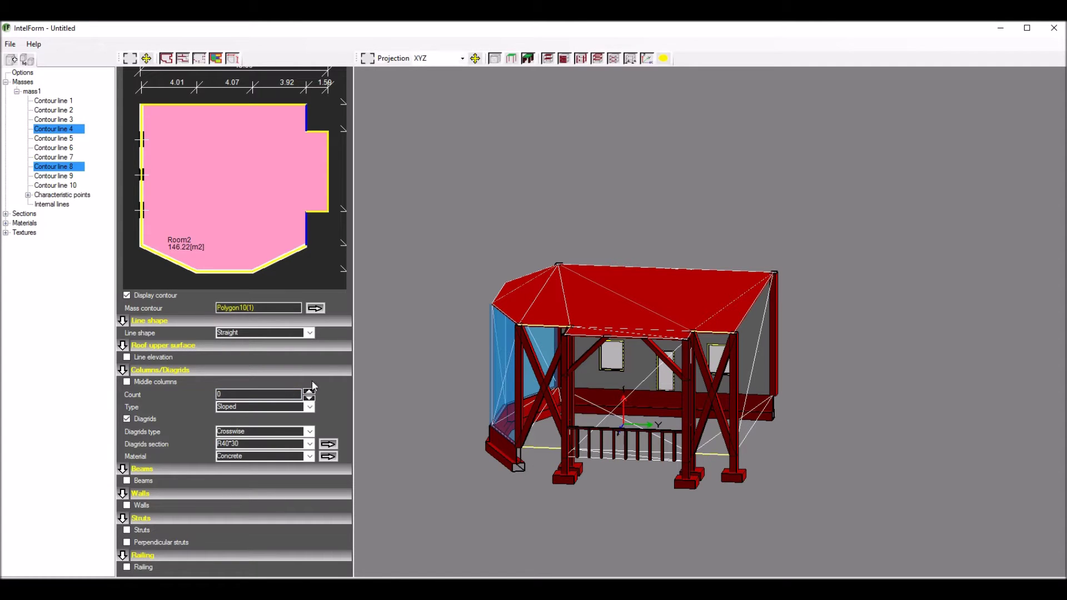
pyautogui.moveTo(596, 164); pyautogui.dragTo(445, 166, button='middle')
pyautogui.moveTo(498, 138); pyautogui.dragTo(569, 129, button='middle')
# Give Contour line 9 a Parabola(Up) shape at line scale 3, then switch it to Ellipse
pyautogui.click(215, 106)
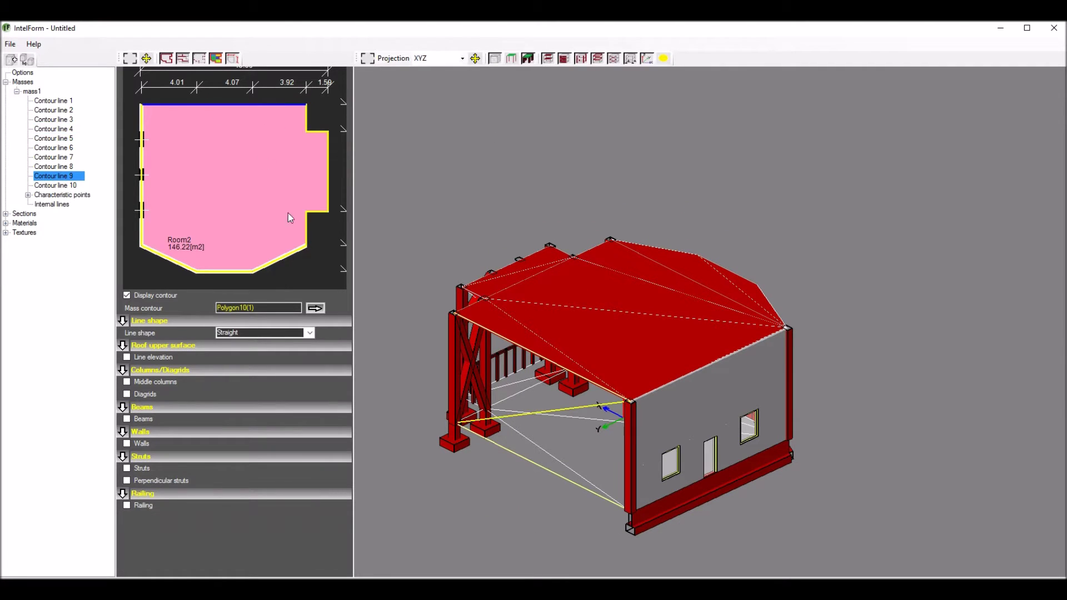
pyautogui.click(309, 332)
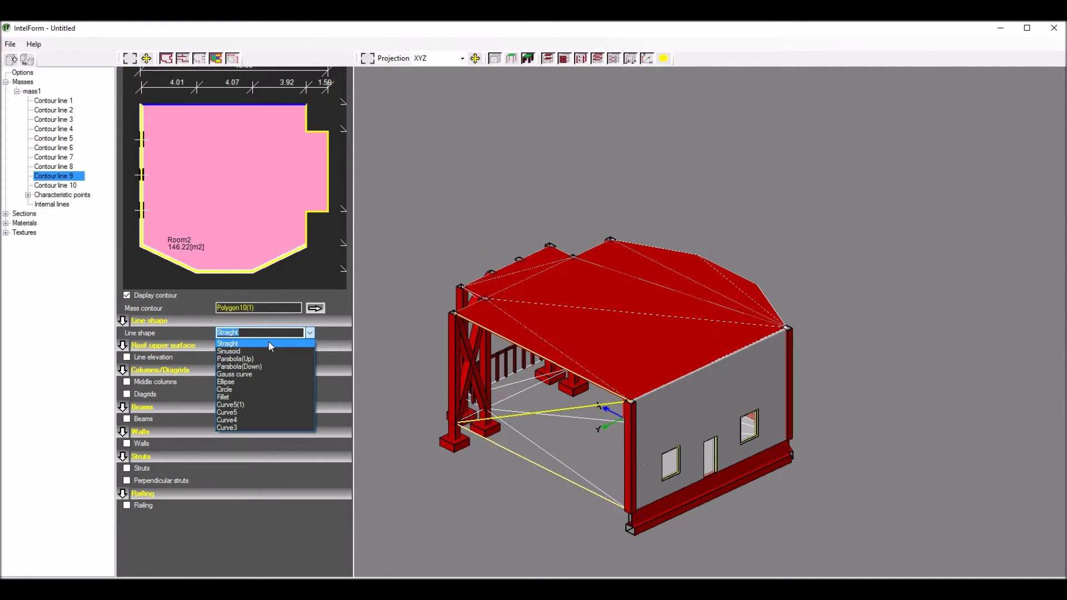
pyautogui.click(252, 358)
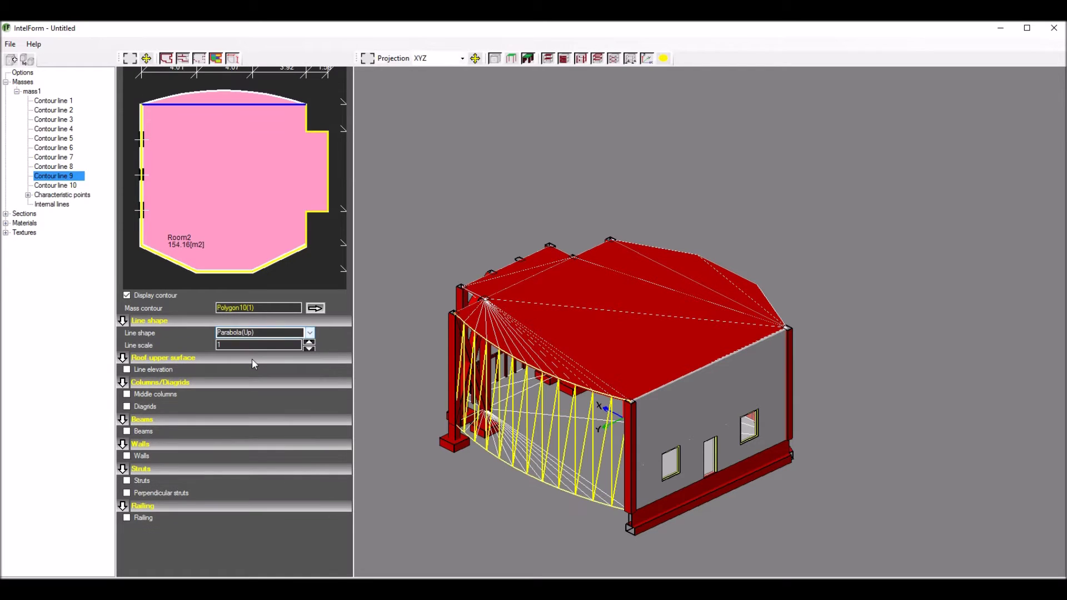
pyautogui.click(309, 343)
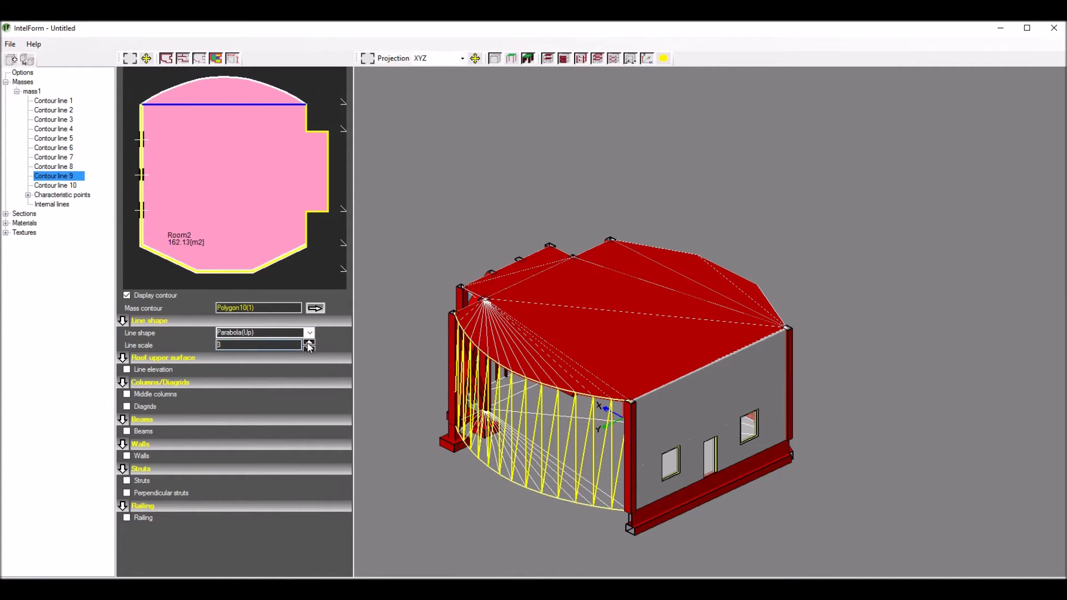
pyautogui.click(310, 333)
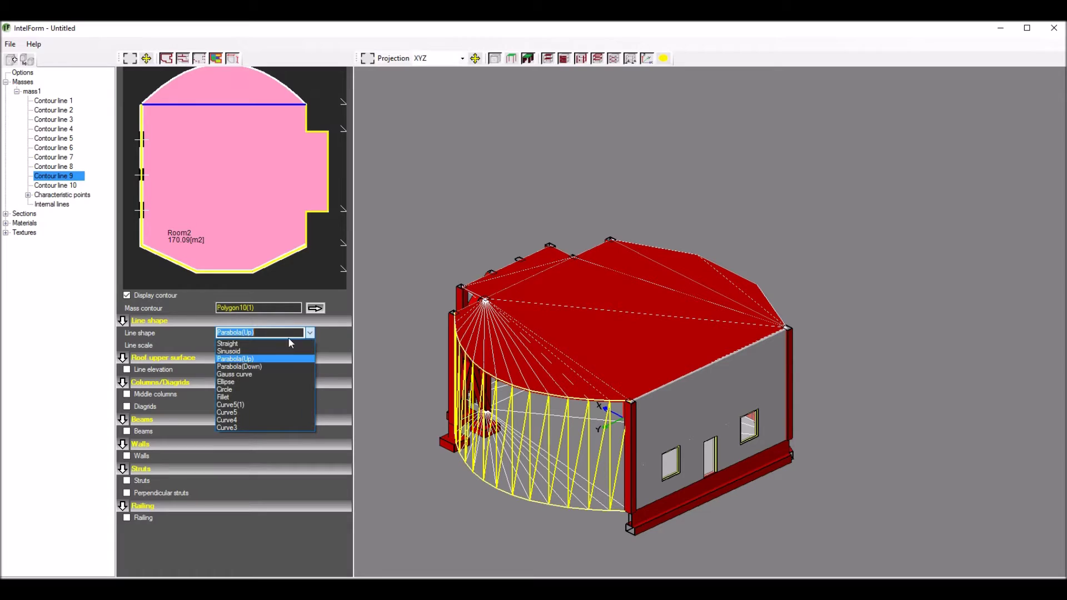
pyautogui.click(234, 381)
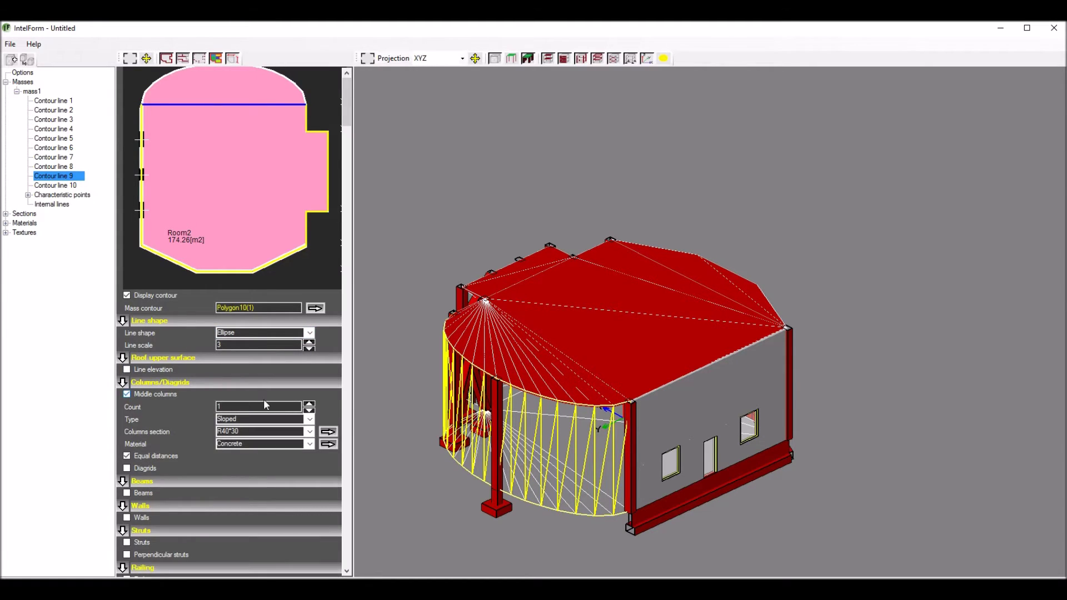
# Add five middle columns to Contour line 9 and change its shape to Curve5
pyautogui.click(308, 404)
pyautogui.click(308, 404)
pyautogui.click(308, 404)
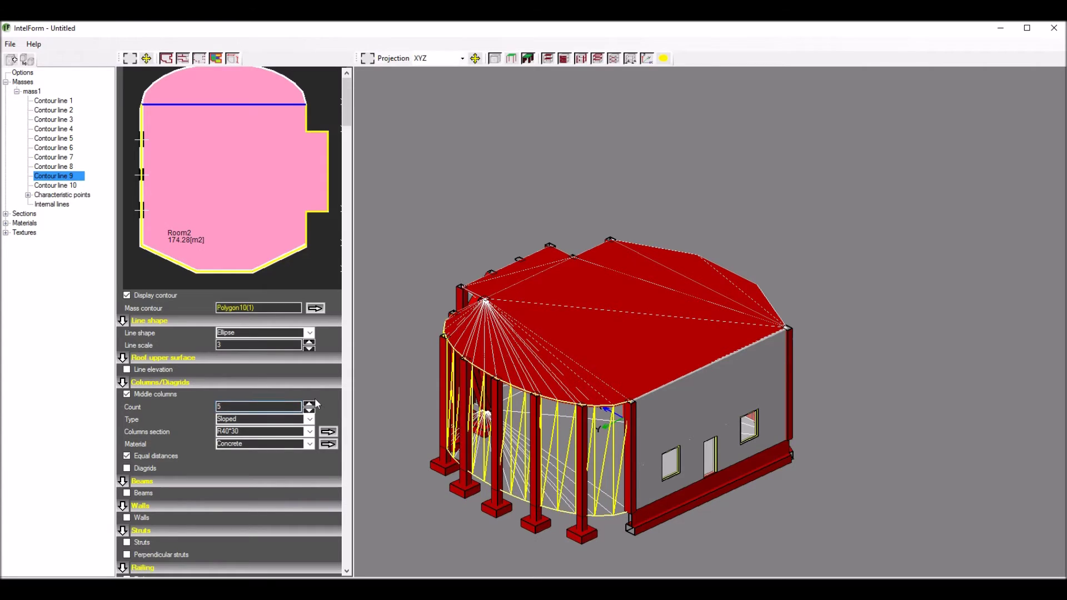
pyautogui.moveTo(444, 282)
pyautogui.mouseDown()
pyautogui.moveTo(467, 280)
pyautogui.moveTo(442, 288)
pyautogui.moveTo(447, 280)
pyautogui.mouseUp()
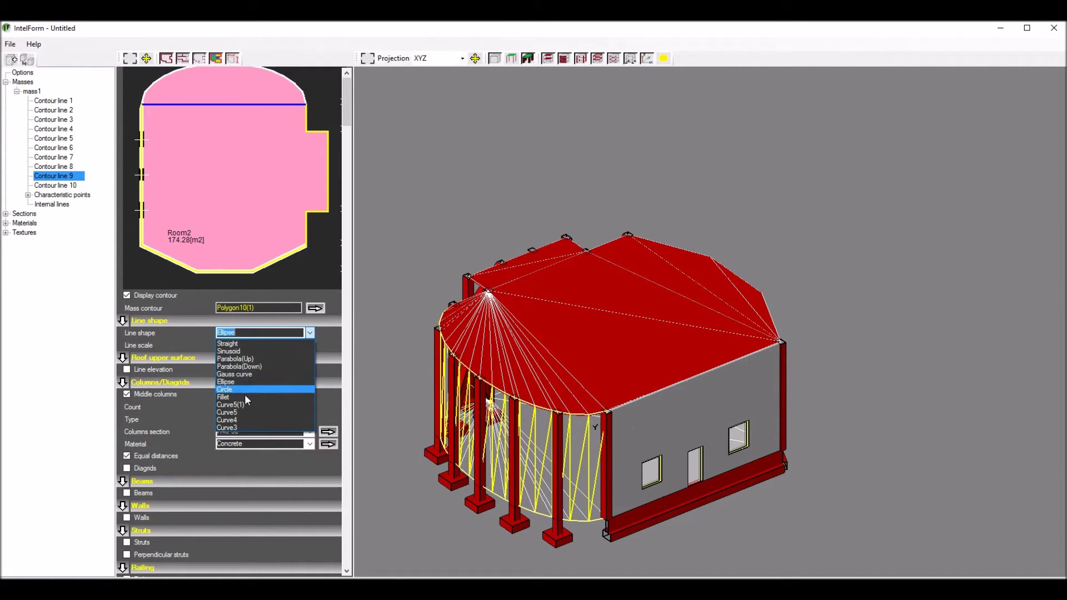
pyautogui.click(242, 412)
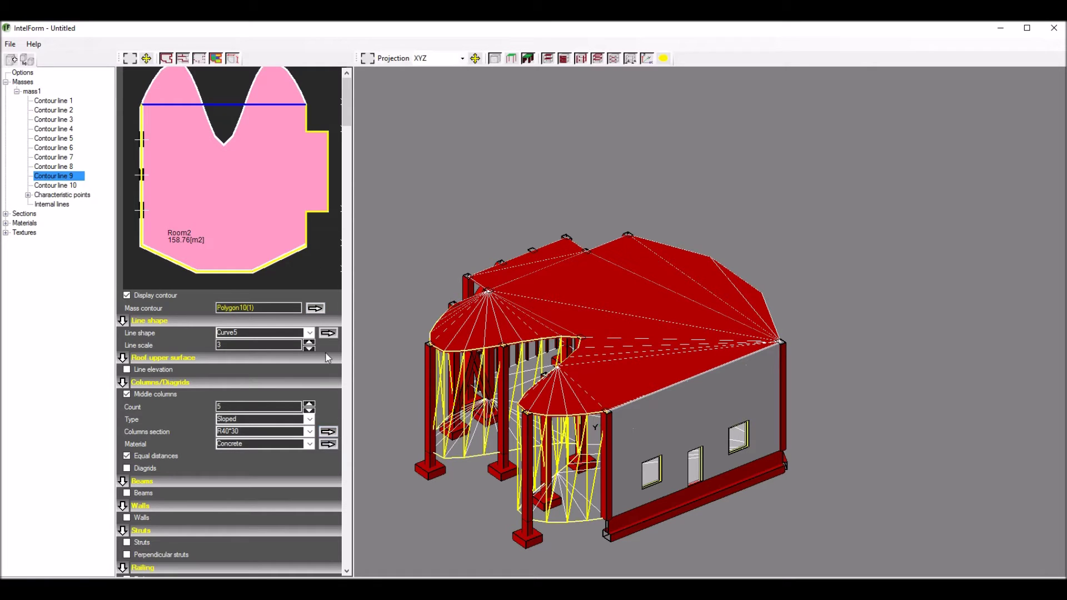
# Flatten the Curve5 profile: trough to -0.099, left peak to 0.404, right peak to 0.366
pyautogui.click(328, 332)
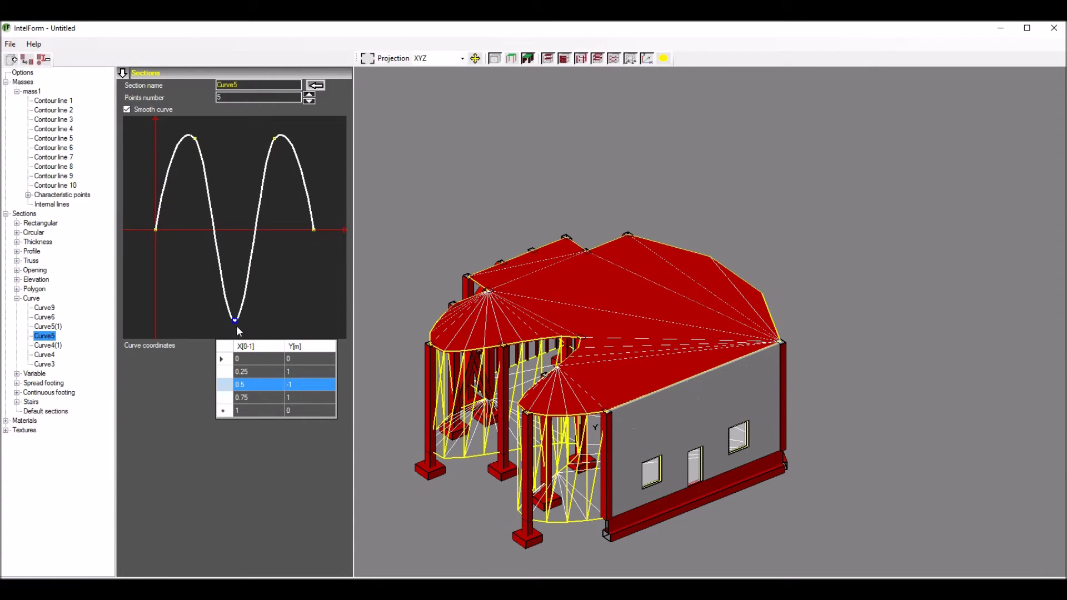
pyautogui.moveTo(237, 326); pyautogui.dragTo(242, 237)
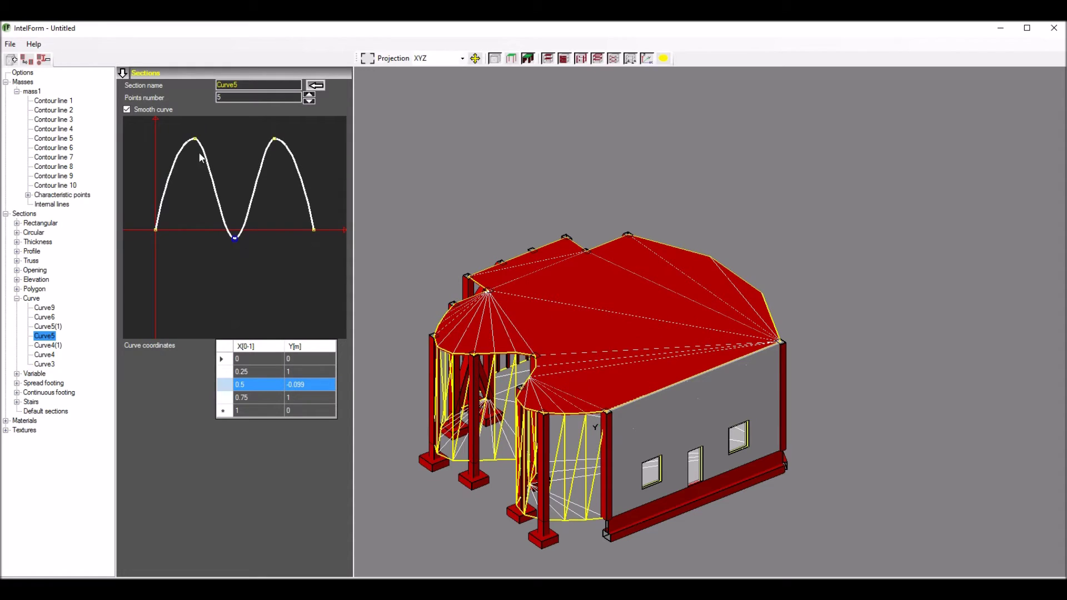
pyautogui.moveTo(198, 140); pyautogui.dragTo(196, 191)
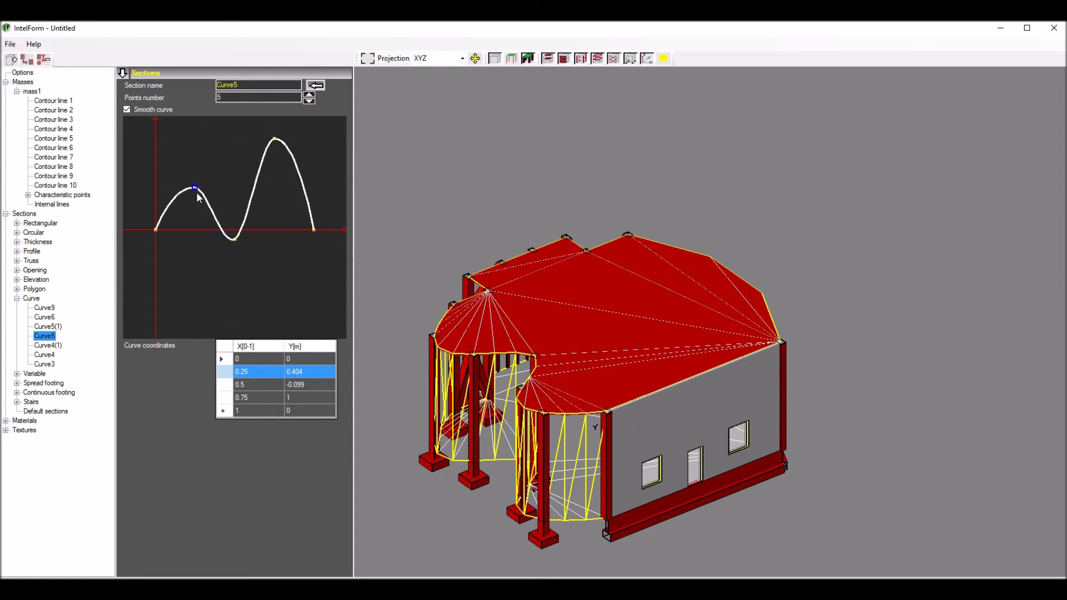
pyautogui.click(277, 146)
pyautogui.moveTo(272, 190); pyautogui.dragTo(271, 196)
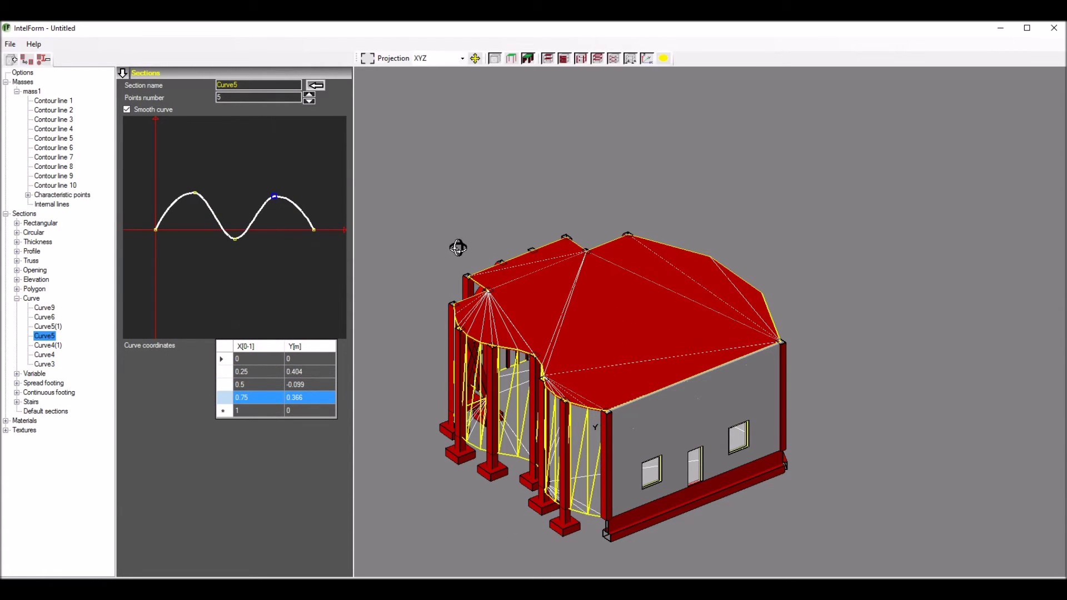
pyautogui.moveTo(458, 245); pyautogui.dragTo(585, 237)
# Select Contour lines 1–10 and enable Beams on all of them
pyautogui.click(52, 102)
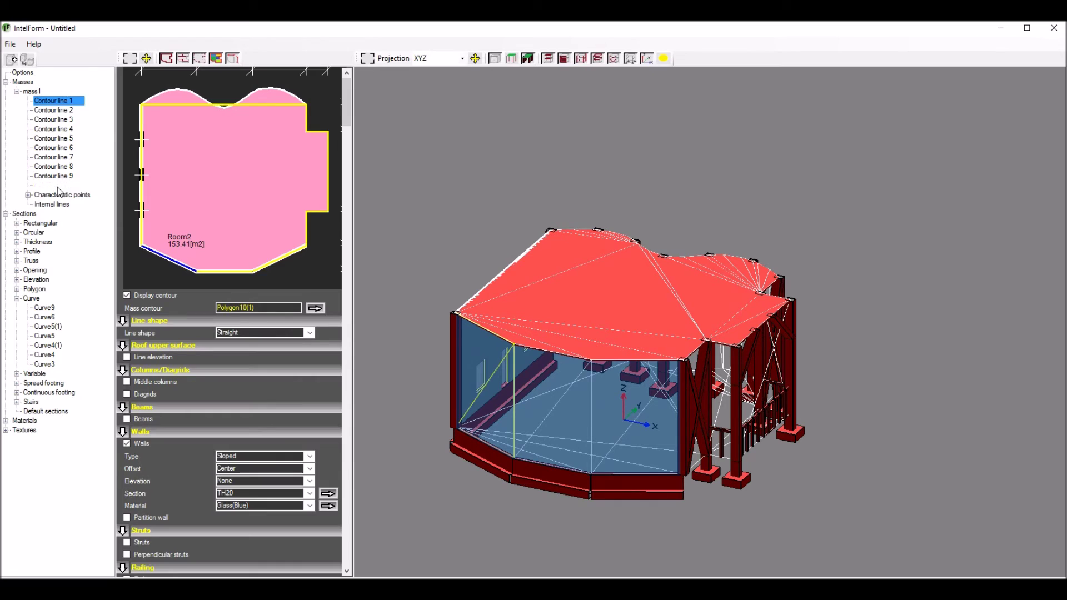
pyautogui.keyDown('shift'); pyautogui.click(58, 186); pyautogui.keyUp('shift')
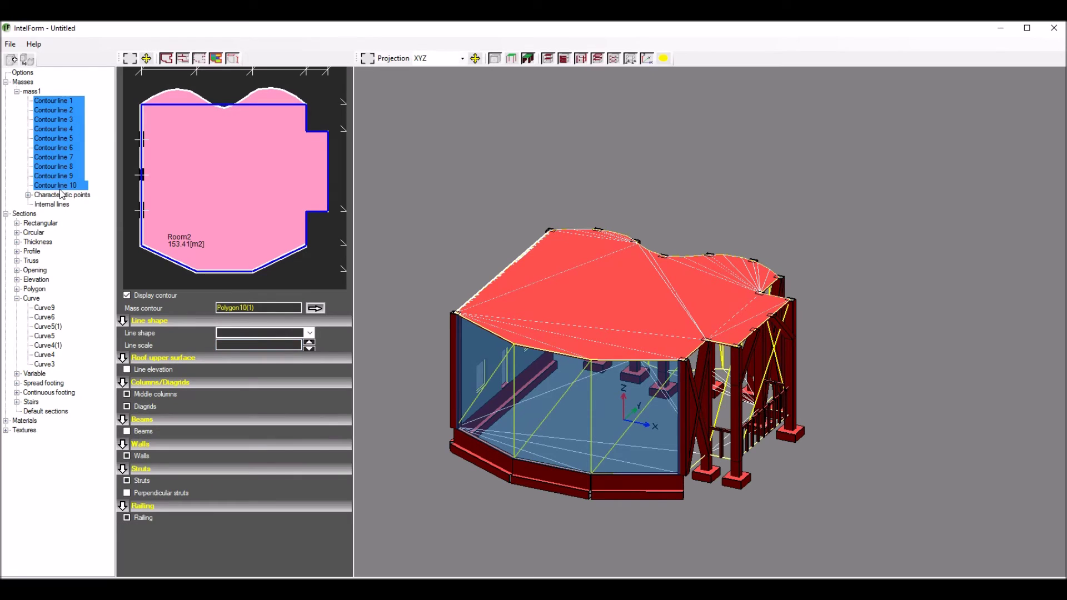
pyautogui.click(127, 431)
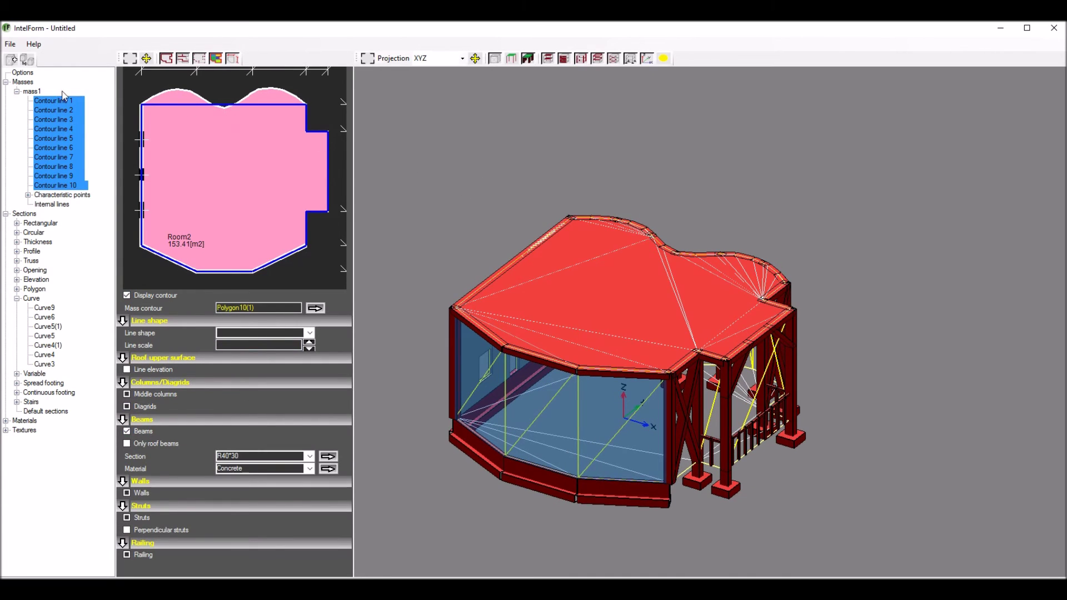
# Set mass1's height to 8 m and its number of floors to 2
pyautogui.click(31, 92)
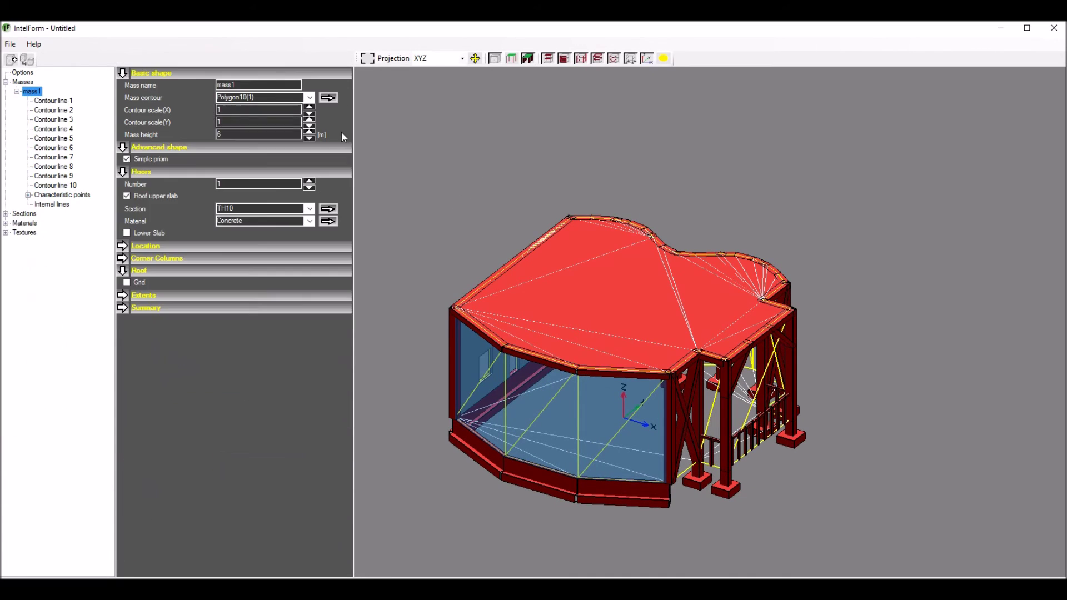
pyautogui.click(309, 132)
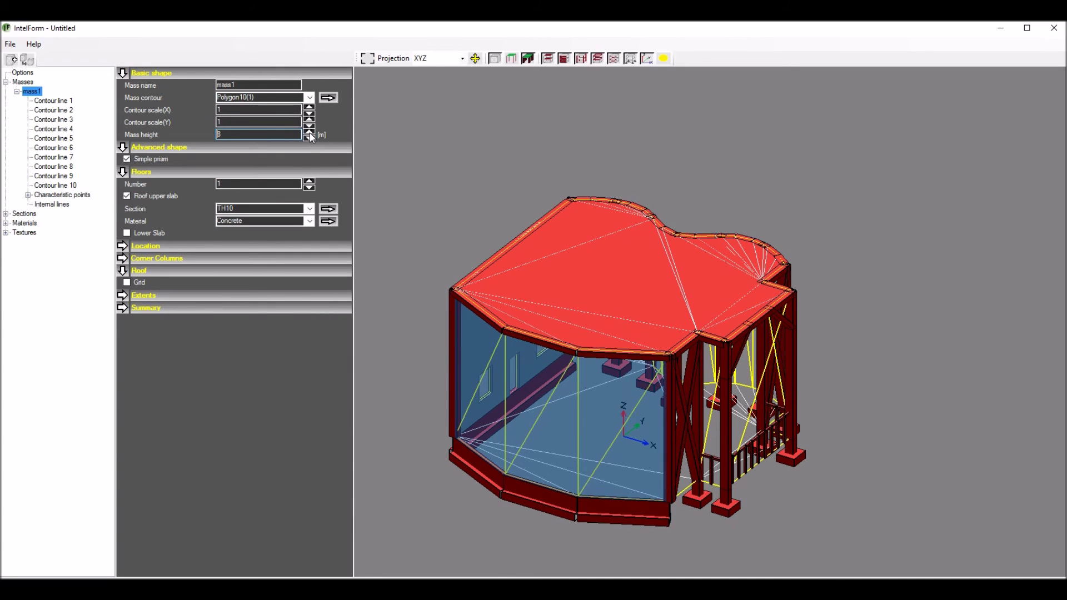
pyautogui.click(309, 182)
pyautogui.moveTo(459, 172); pyautogui.dragTo(559, 133)
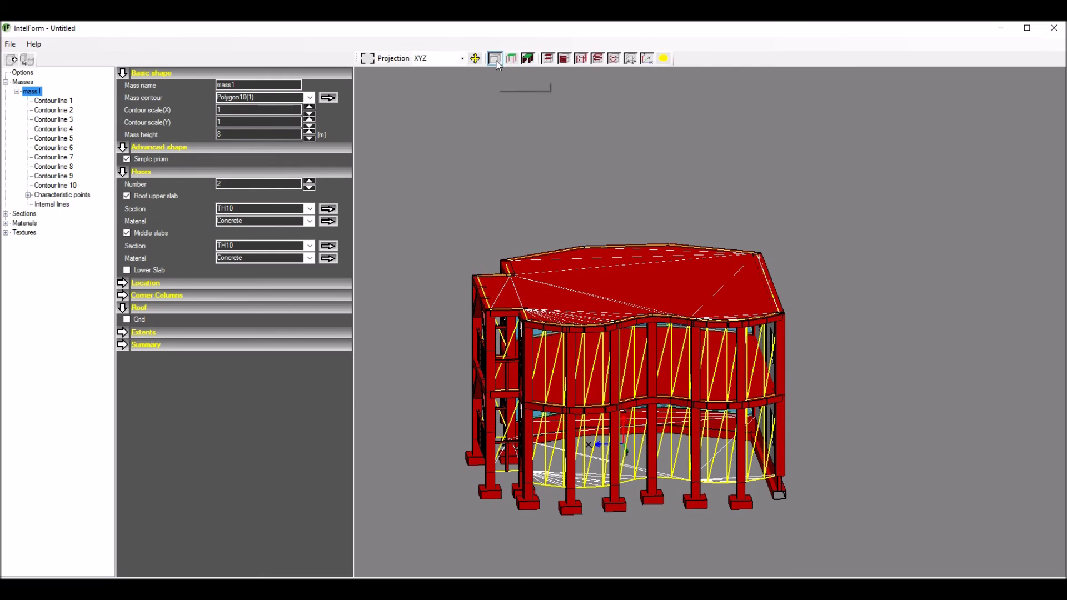
# Switch the 3-D view from the mass display to the structural model
pyautogui.click(528, 58)
pyautogui.click(528, 58)
pyautogui.click(511, 58)
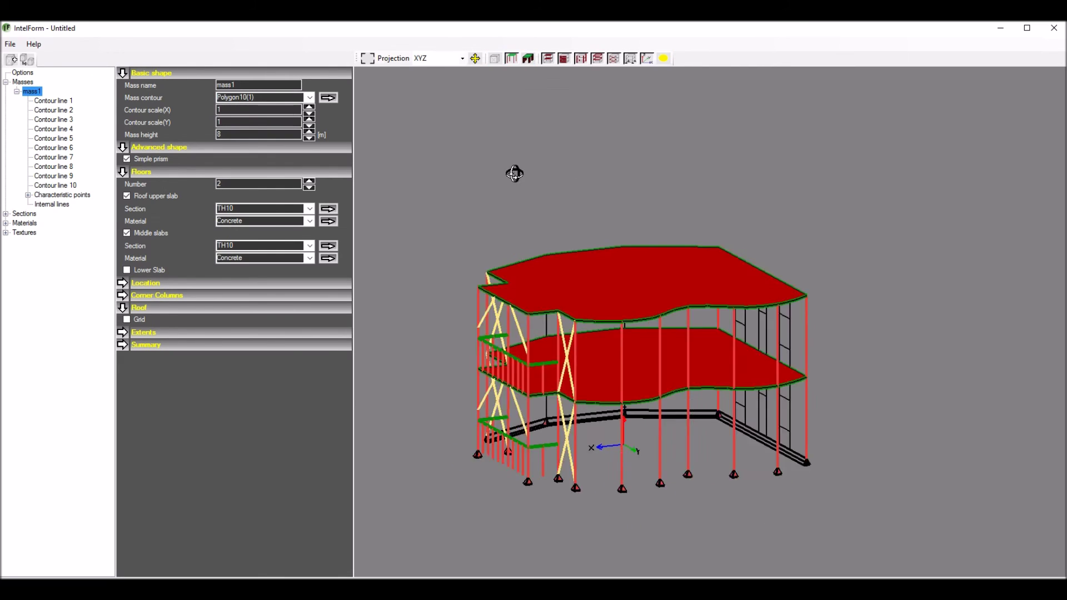